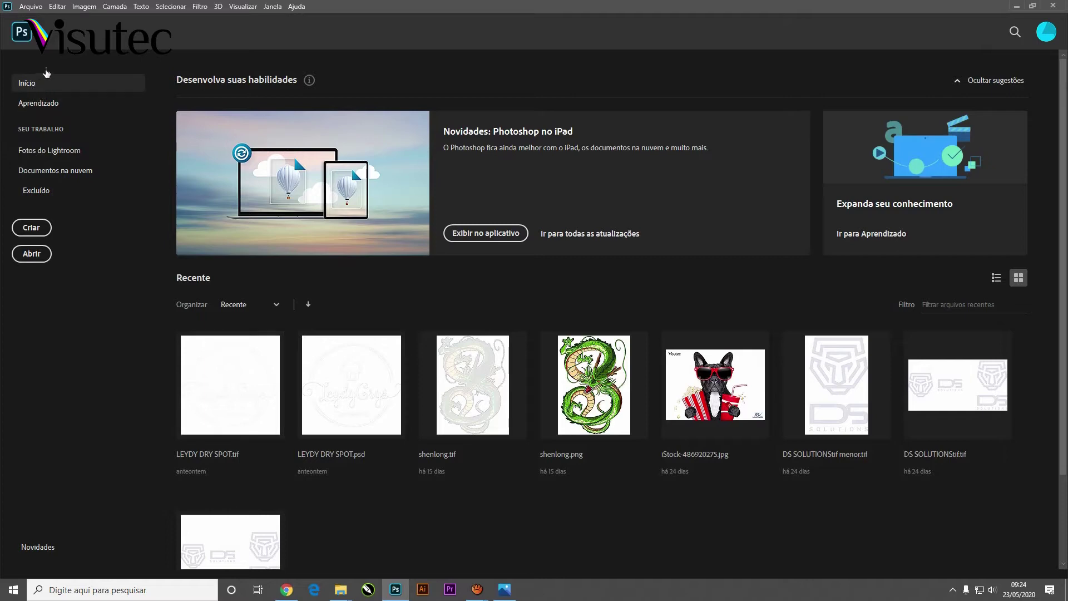
{"action": "left_click", "coordinate": [39, 106]}
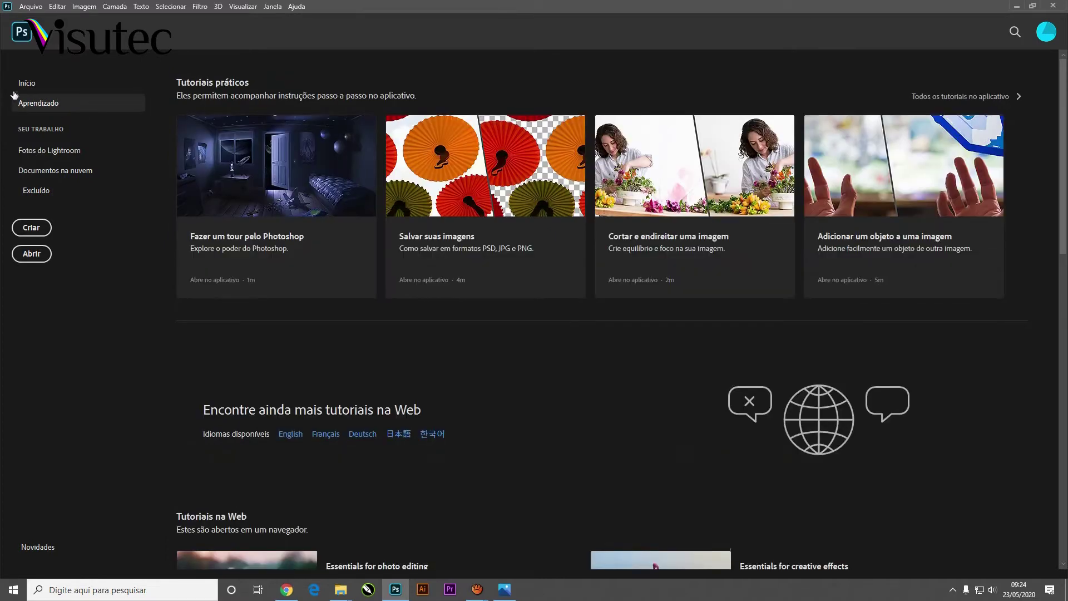
{"action": "left_click", "coordinate": [33, 84]}
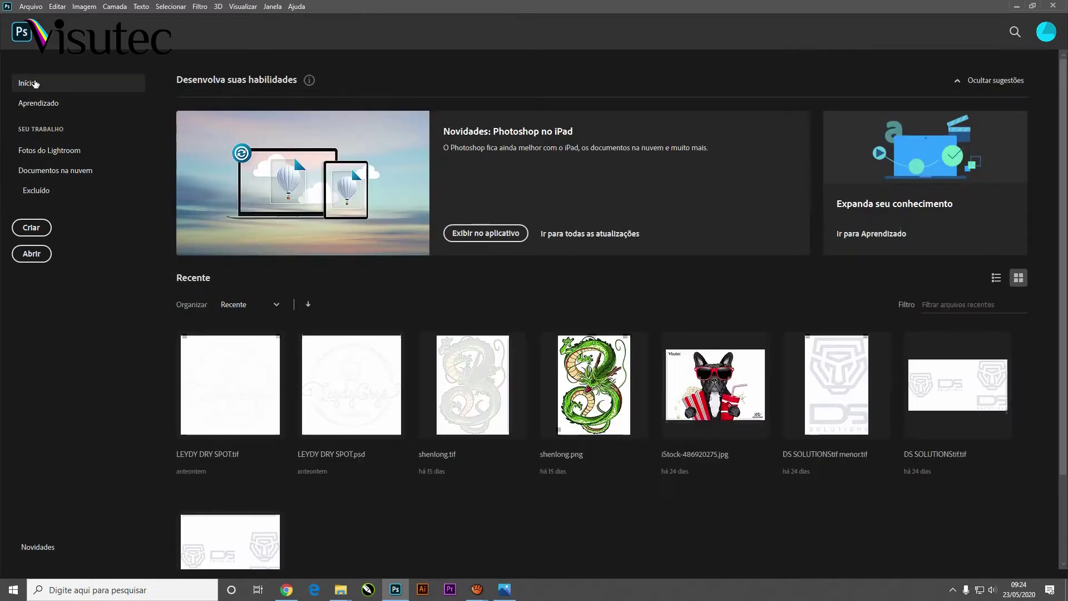
Create a new 50 x 50 cm document at 300 pixels/cm in RGB with a white background
{"action": "left_click", "coordinate": [33, 7]}
{"action": "left_click", "coordinate": [42, 21]}
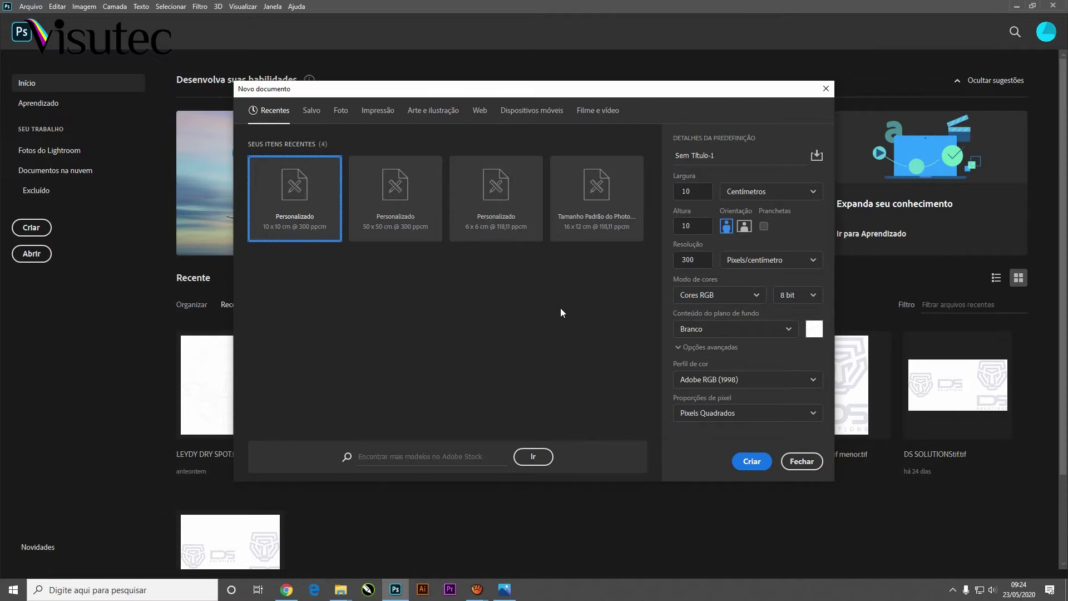
{"action": "double_click", "coordinate": [693, 196]}
{"action": "type", "text": "50"}
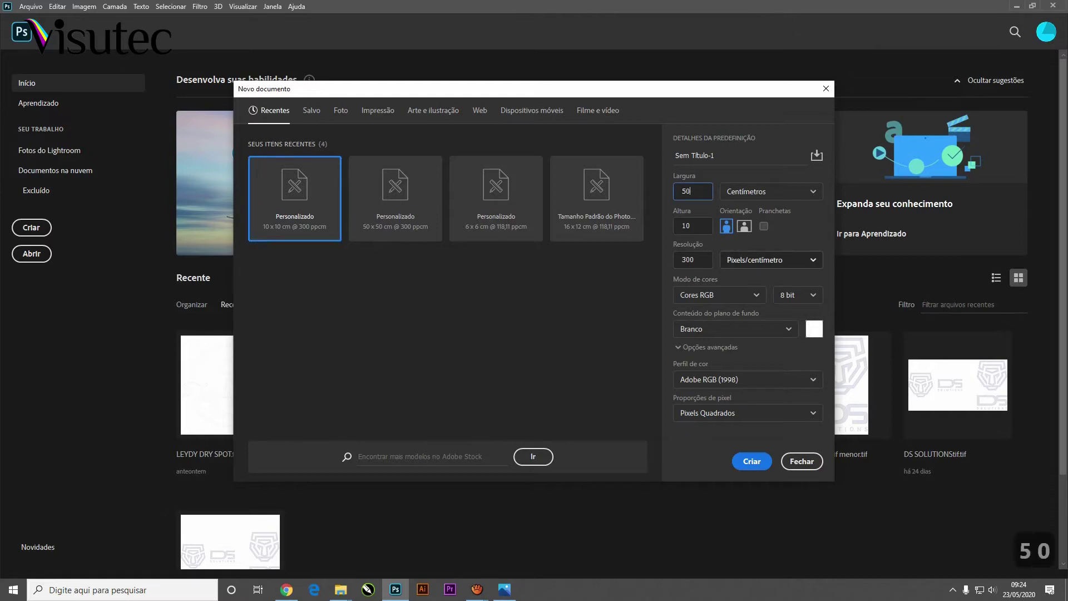
{"action": "key", "text": "Tab"}
{"action": "key", "text": "Tab"}
{"action": "type", "text": "50"}
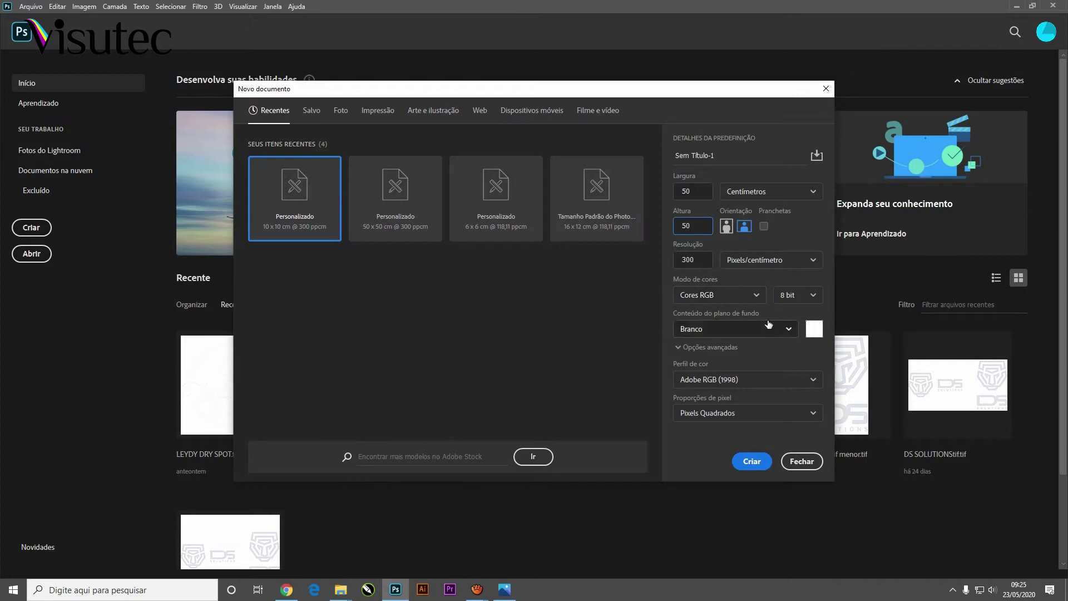
{"action": "left_click", "coordinate": [748, 465]}
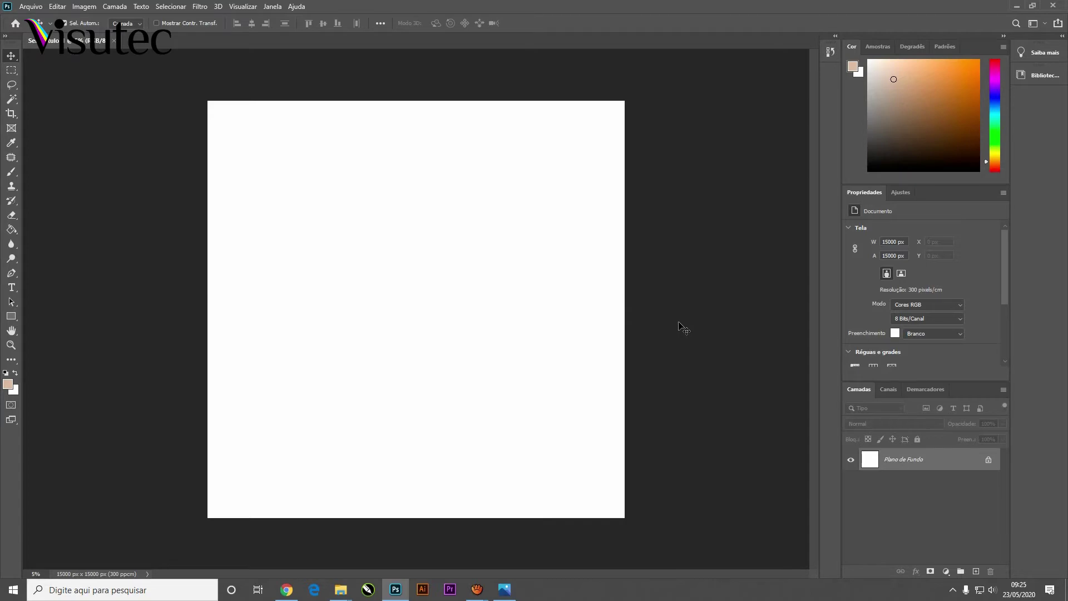
Bring the brown-brick-wall-207142 image from its folder into the new document and place it across the full canvas width
{"action": "key", "text": "alt+Tab"}
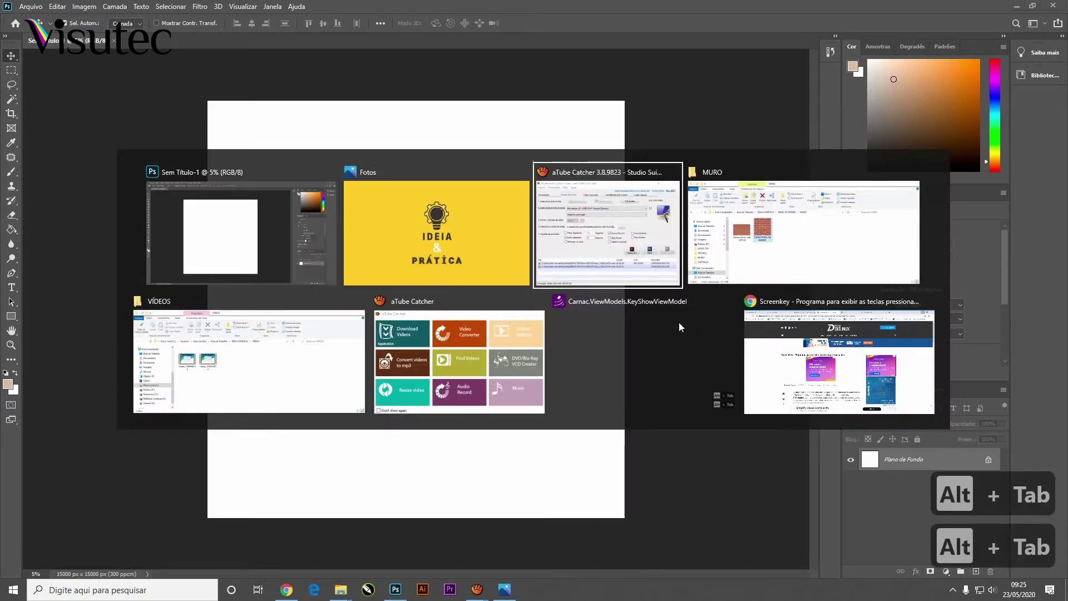
{"action": "key", "text": "alt+Tab"}
{"action": "key", "text": "alt+Tab"}
{"action": "left_click", "coordinate": [482, 398]}
{"action": "left_click_drag", "start_coordinate": [481, 398], "coordinate": [447, 231]}
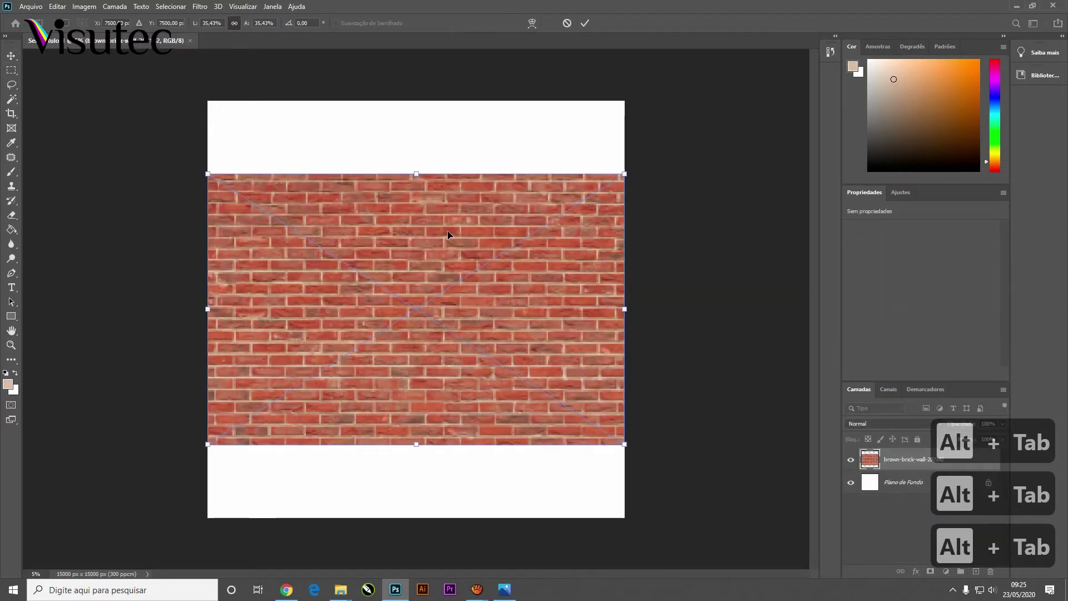
{"action": "key", "text": "Return"}
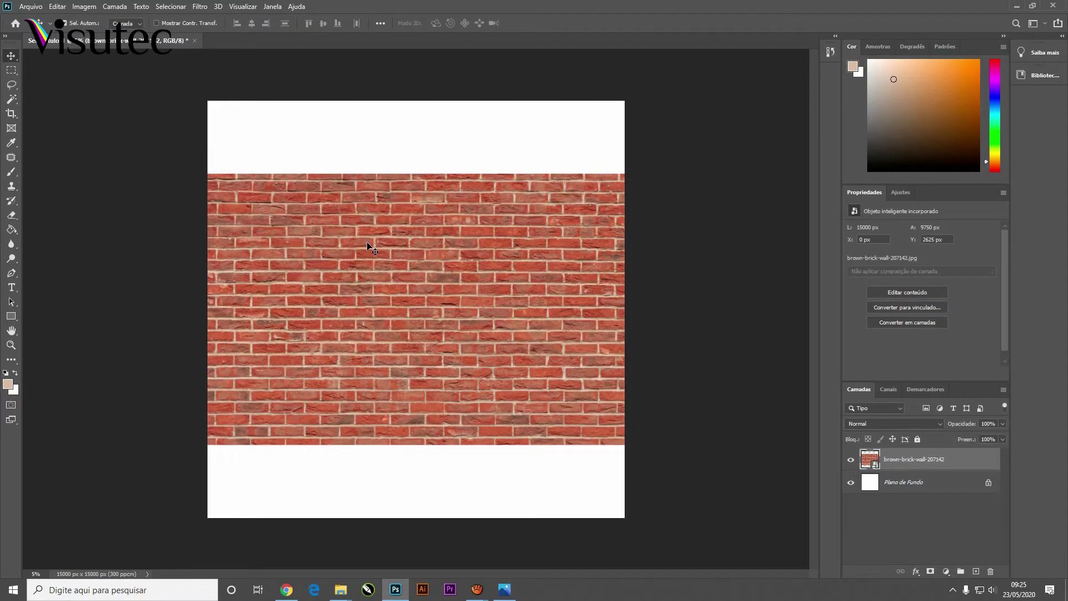
{"action": "key", "text": "ctrl+t"}
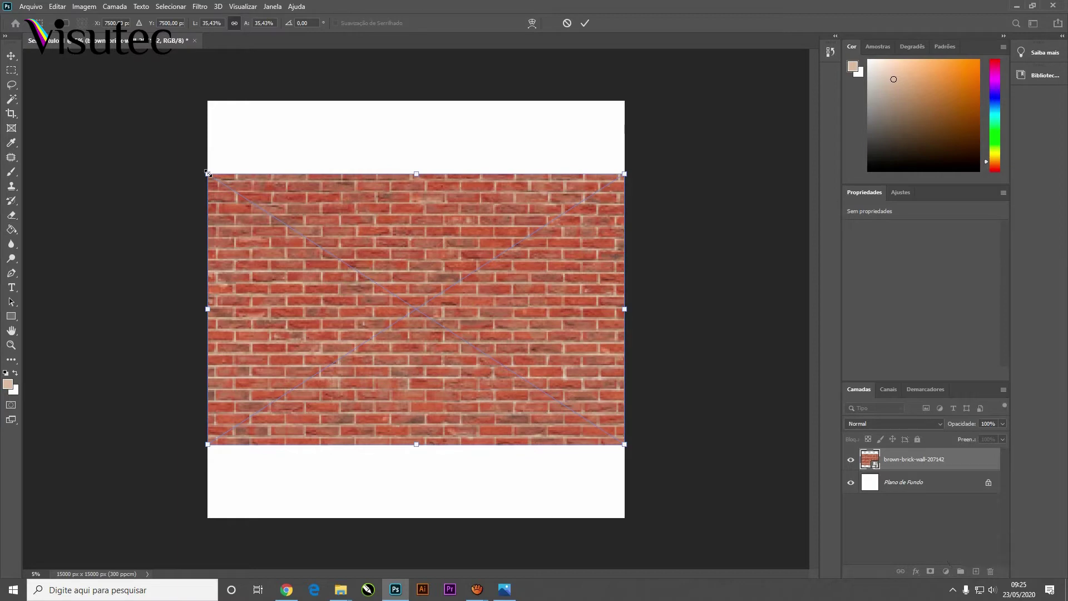
{"action": "key", "text": "Escape"}
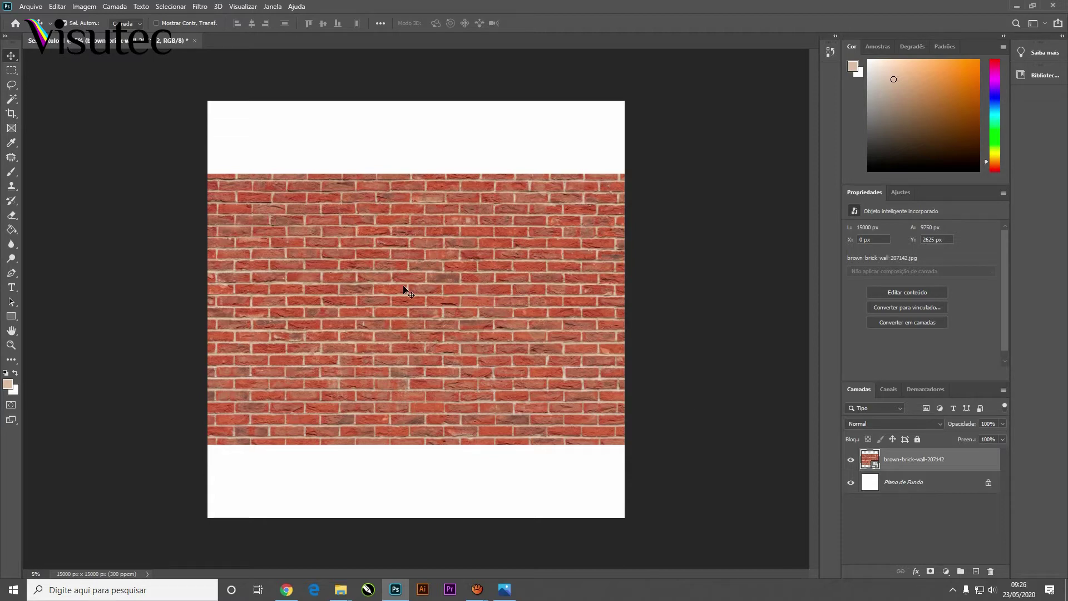
Select a roughly square section of the wall six brick rows high, extending the selection down to the lower mortar line
{"action": "key", "text": "m"}
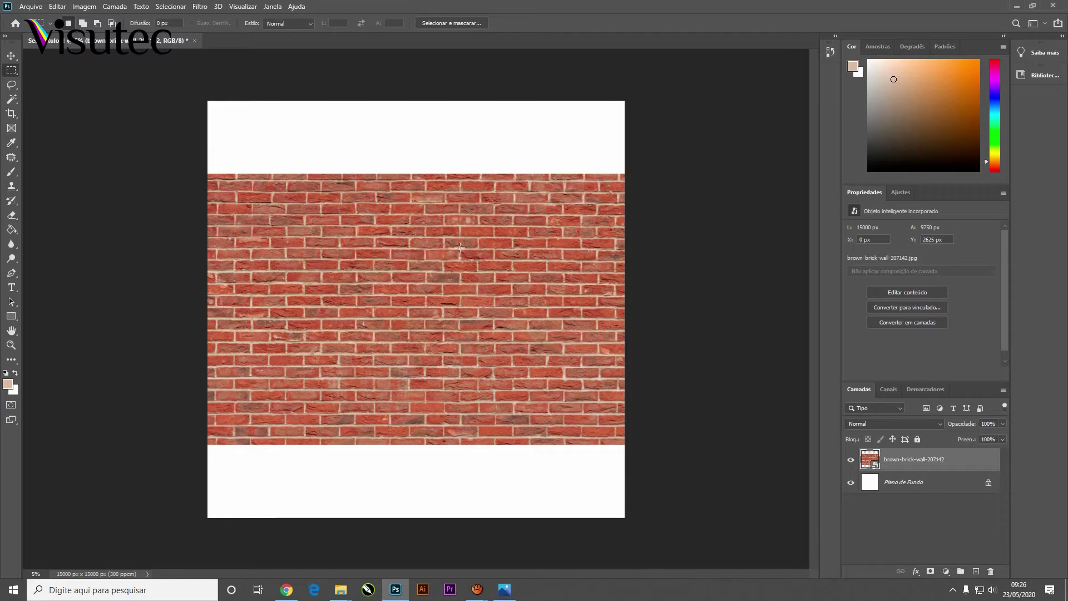
{"action": "left_click_drag", "start_coordinate": [460, 247], "coordinate": [550, 317]}
{"action": "scroll", "coordinate": [475, 272], "scroll_direction": "up", "scroll_amount": 5}
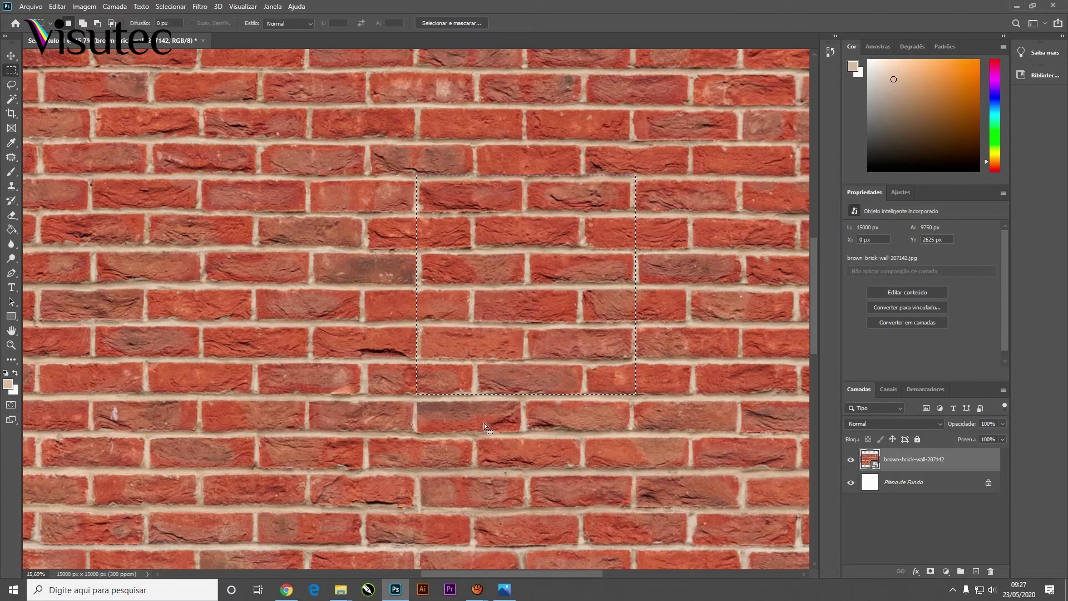
{"action": "key", "text": "shift"}
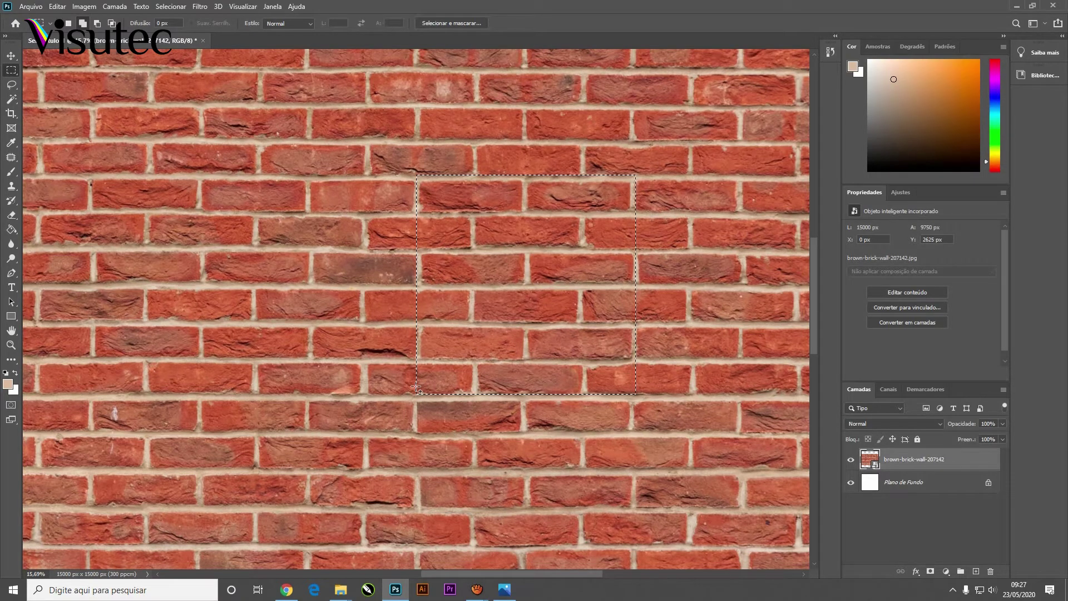
{"action": "left_click_drag", "start_coordinate": [417, 388], "coordinate": [638, 398]}
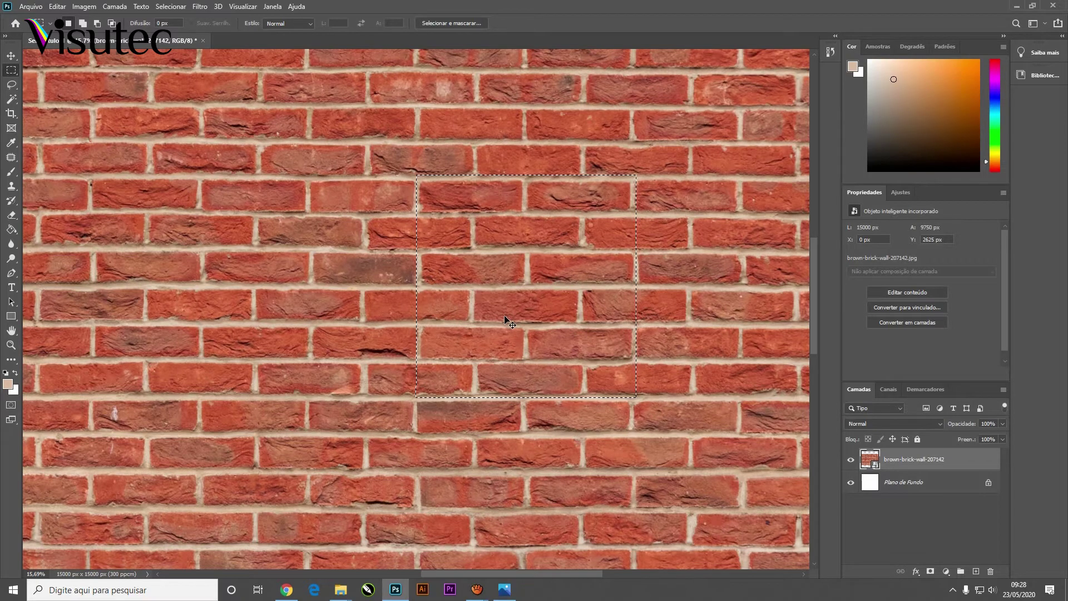
Copy the selected brick section to its own layer and hide the original wall image
{"action": "key", "text": "ctrl+j"}
{"action": "key", "text": "ctrl+u"}
{"action": "left_click", "coordinate": [852, 483]}
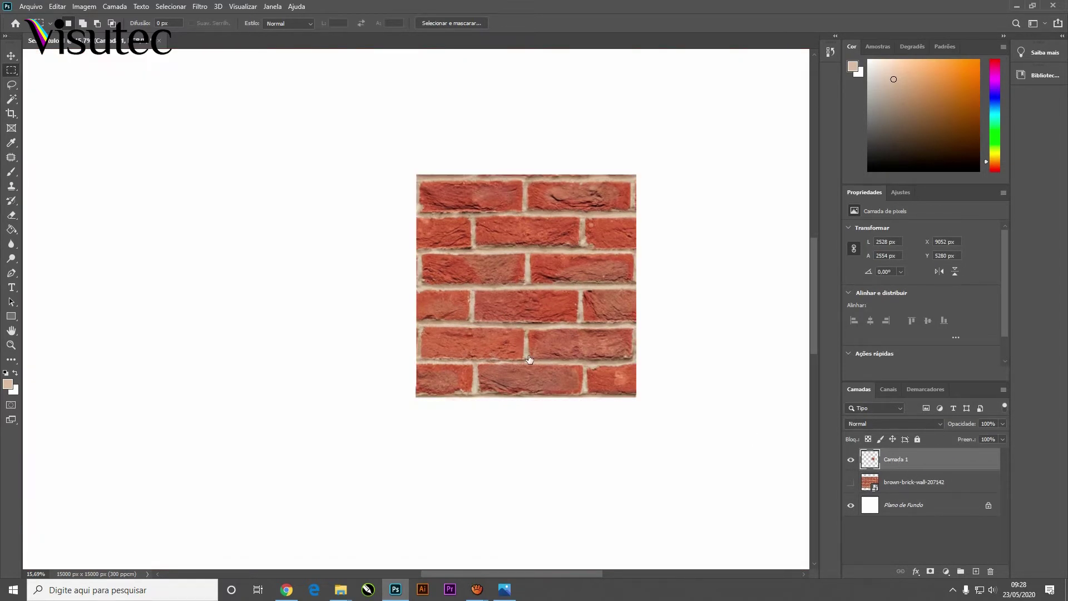
Scale the copied brick section proportionally with Free Transform until it covers the entire canvas
{"action": "scroll", "coordinate": [471, 285], "scroll_direction": "down", "scroll_amount": 5}
{"action": "key", "text": "ctrl+t"}
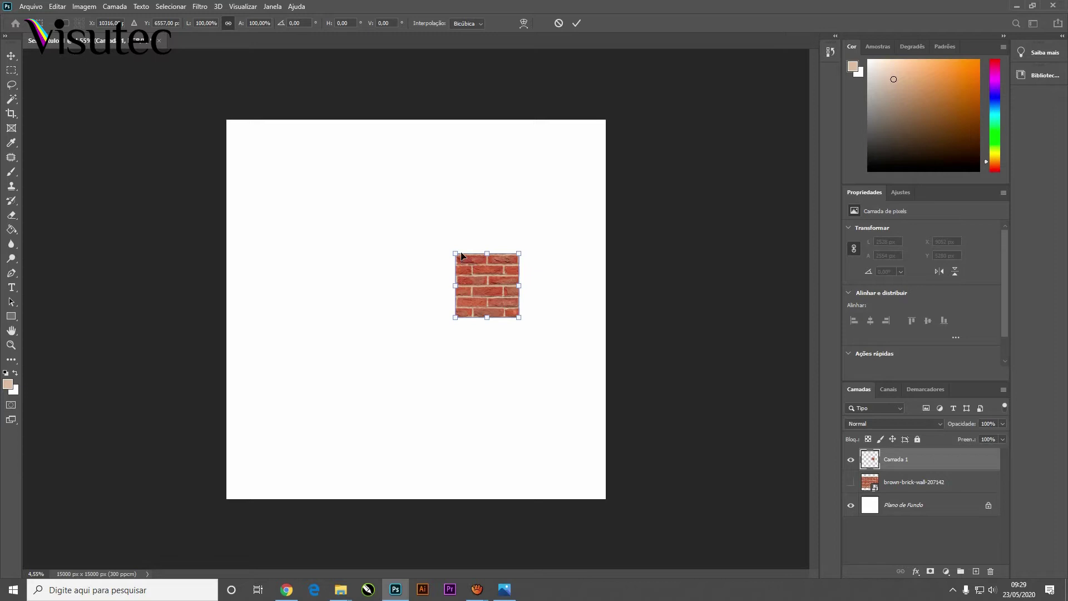
{"action": "left_click_drag", "start_coordinate": [453, 251], "coordinate": [322, 148]}
{"action": "key", "text": "ctrl+z"}
{"action": "left_click_drag", "start_coordinate": [428, 211], "coordinate": [416, 283]}
{"action": "left_click_drag", "start_coordinate": [325, 210], "coordinate": [223, 125]}
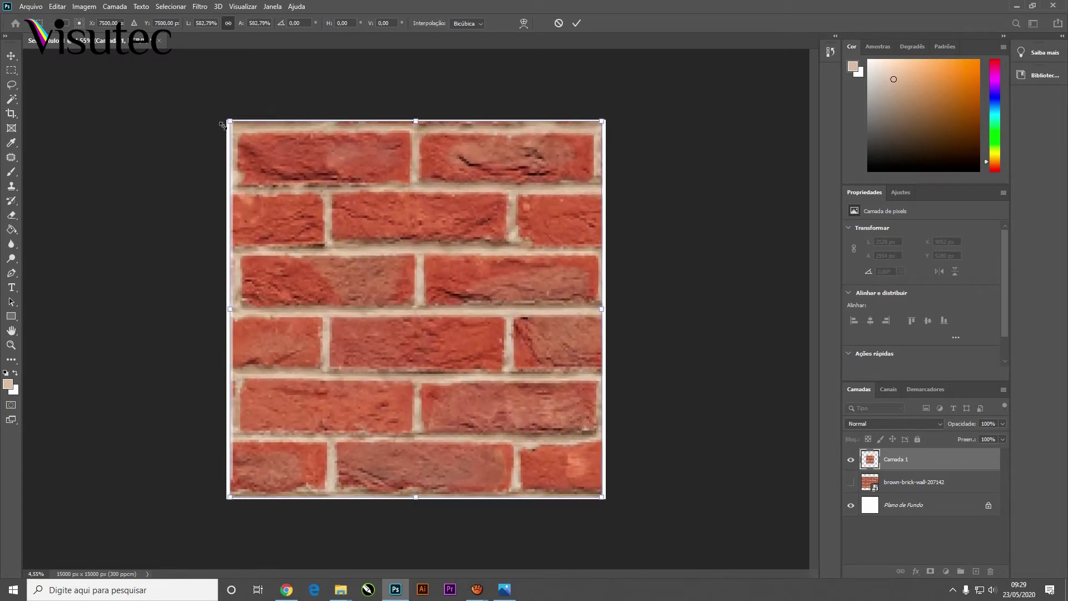
{"action": "left_click_drag", "start_coordinate": [310, 175], "coordinate": [306, 176]}
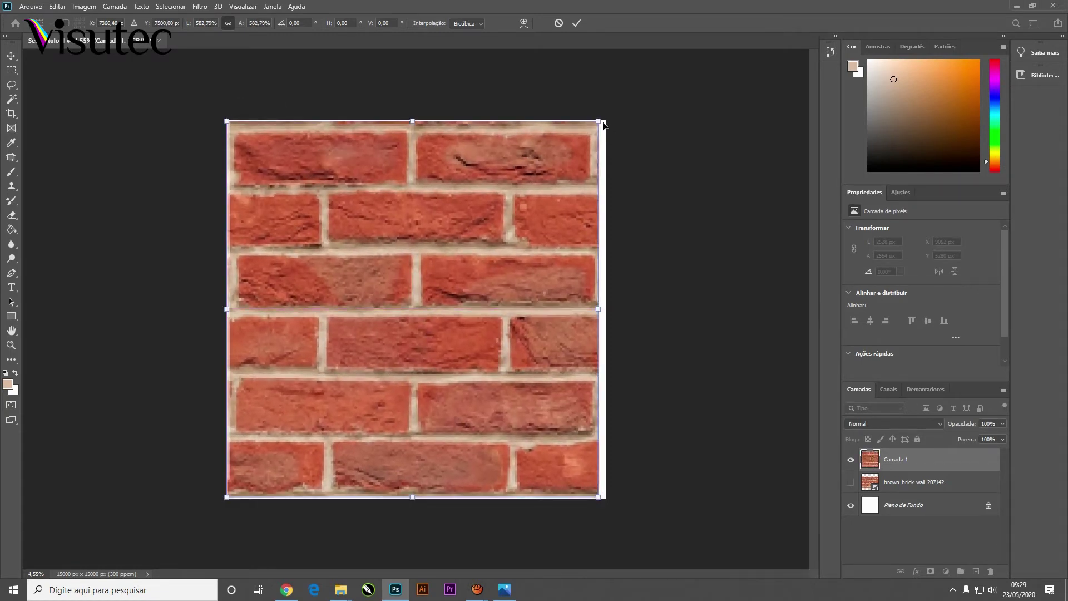
{"action": "left_click_drag", "start_coordinate": [600, 119], "coordinate": [606, 116]}
{"action": "key", "text": "Return"}
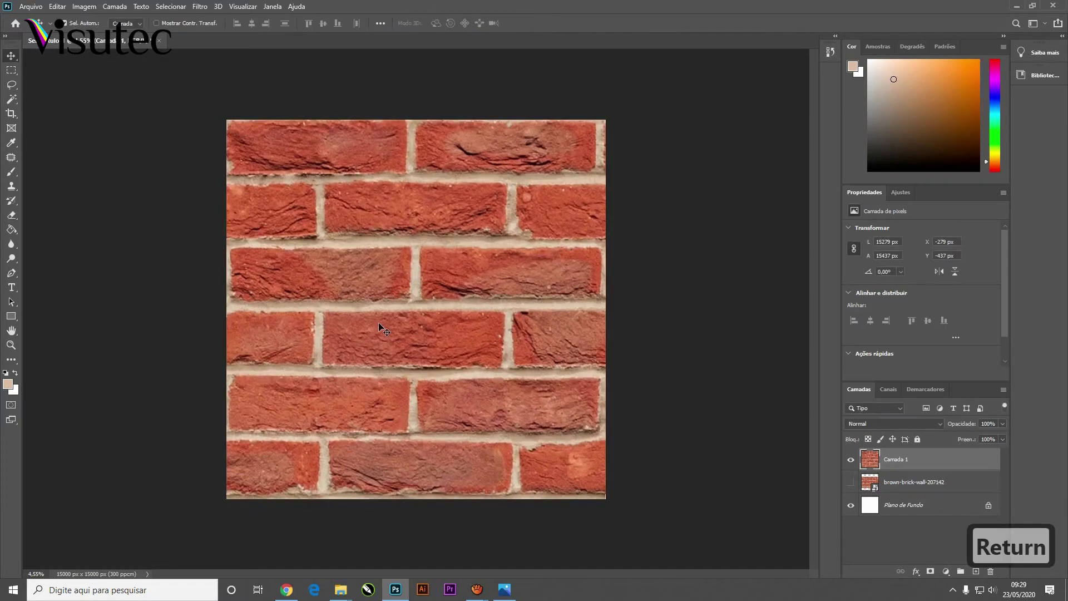
Nudge the enlarged brick layer to the right so mortar lines the canvas's left edge
{"action": "key", "text": "Right"}
{"action": "key", "text": "Right"}
{"action": "key", "text": "Right"}
{"action": "key", "text": "Right"}
{"action": "key", "text": "Right"}
{"action": "key", "text": "Right"}
{"action": "key", "text": "Right"}
{"action": "key", "text": "Right"}
{"action": "key", "text": "Left"}
{"action": "key", "text": "Left"}
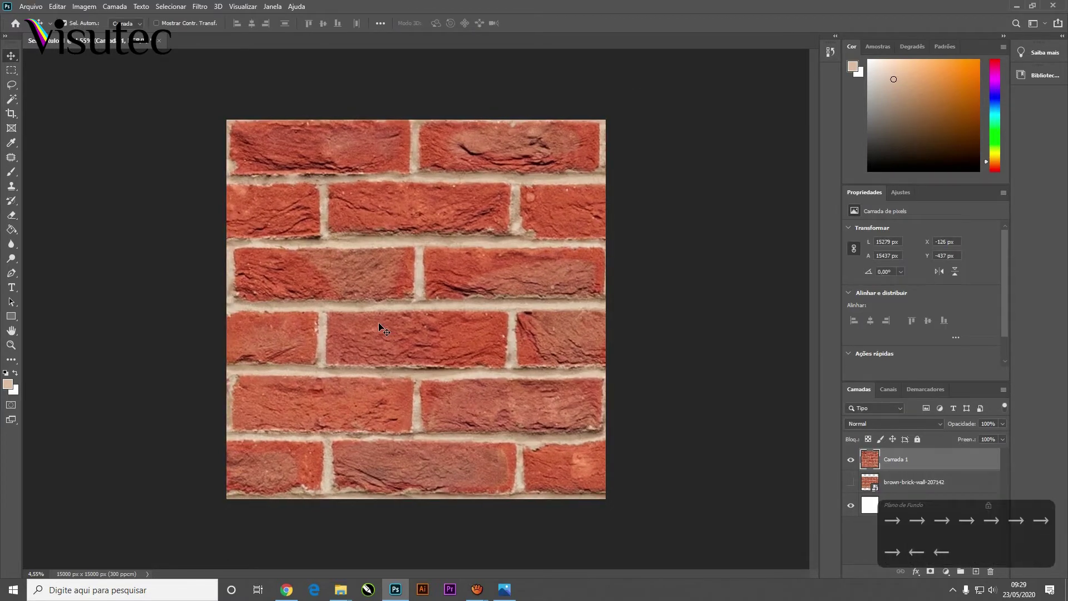
Copy a full-height strip about 3891 px wide from the left edge of the bricks to a new layer
{"action": "key", "text": "ctrl+0"}
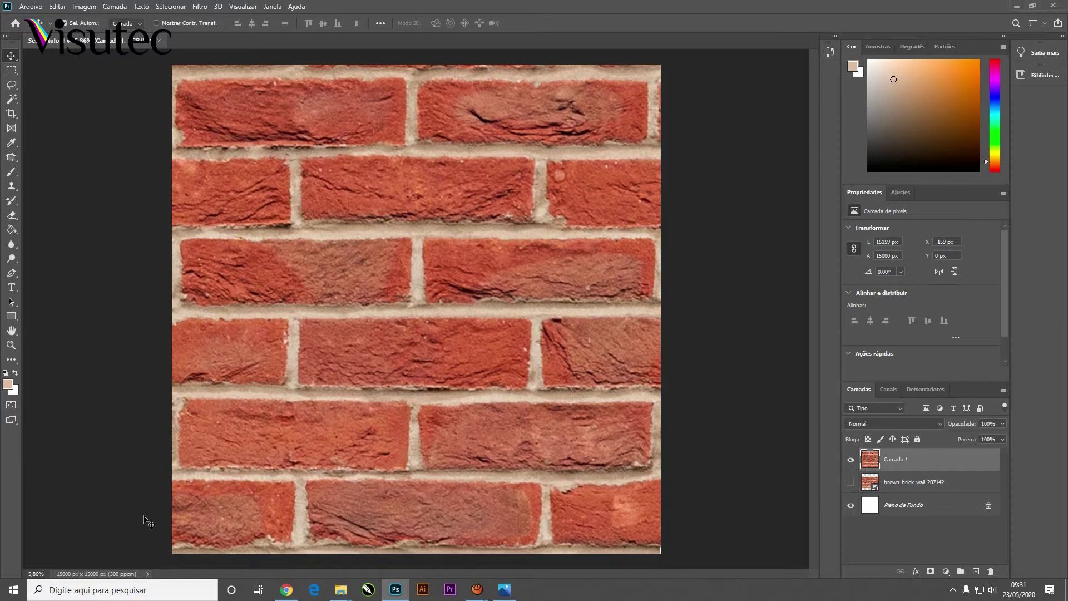
{"action": "left_click", "coordinate": [11, 70]}
{"action": "left_click_drag", "start_coordinate": [168, 60], "coordinate": [299, 556]}
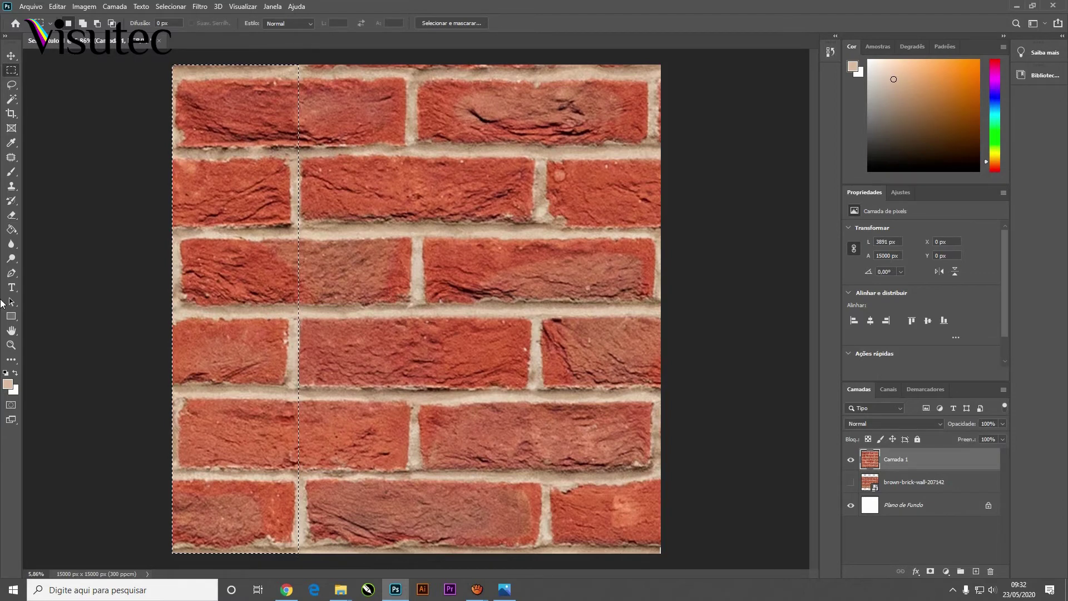
{"action": "key", "text": "ctrl+j"}
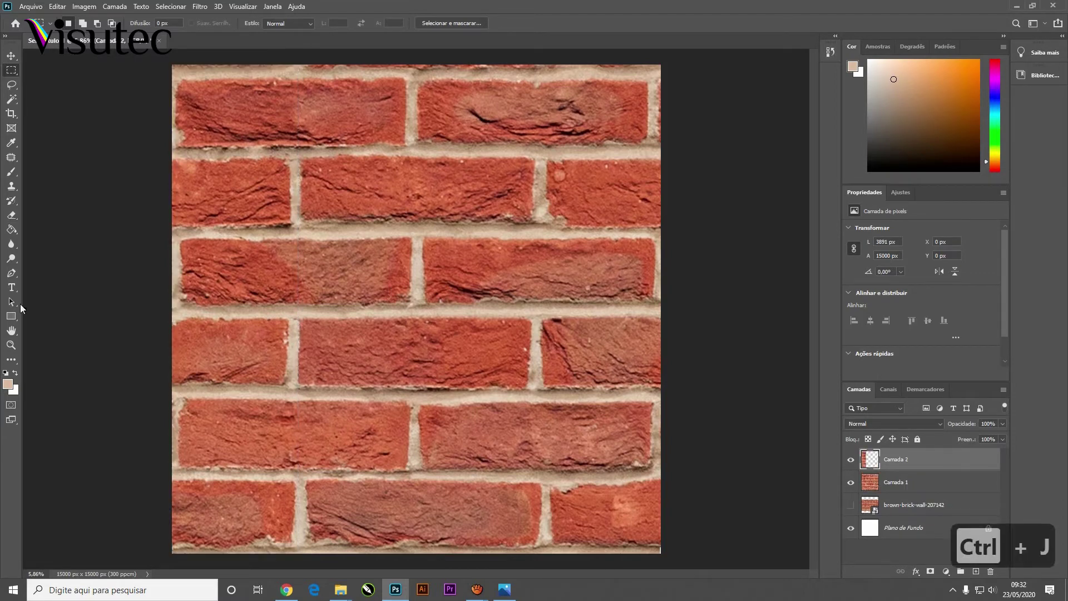
Move the copied strip to the canvas's right edge and flip it horizontally
{"action": "key", "text": "ctrl+t"}
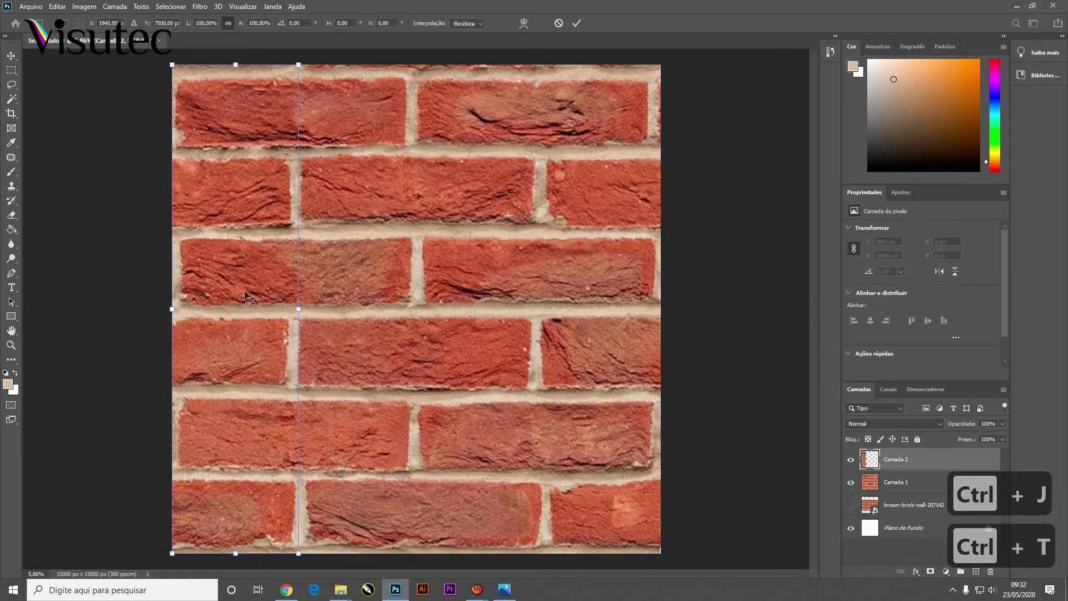
{"action": "left_click_drag", "start_coordinate": [238, 229], "coordinate": [592, 274]}
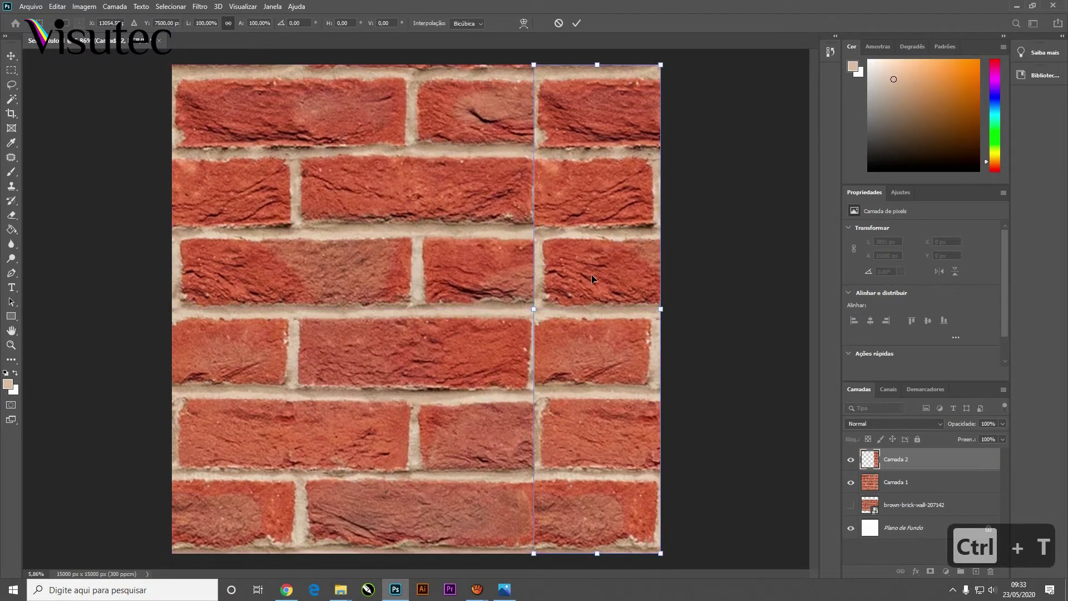
{"action": "right_click", "coordinate": [580, 273]}
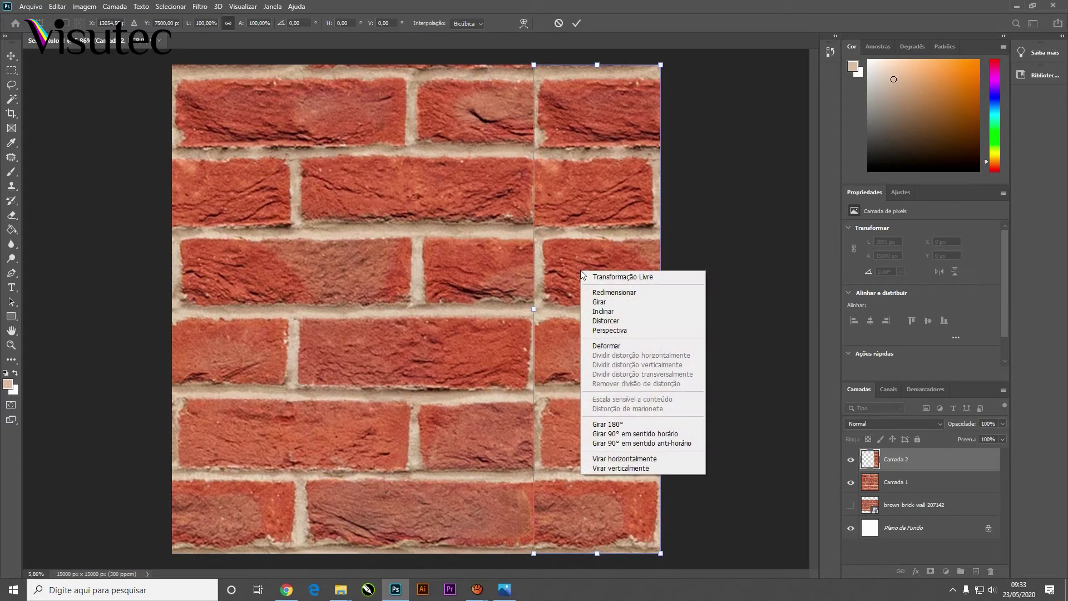
{"action": "left_click", "coordinate": [617, 459]}
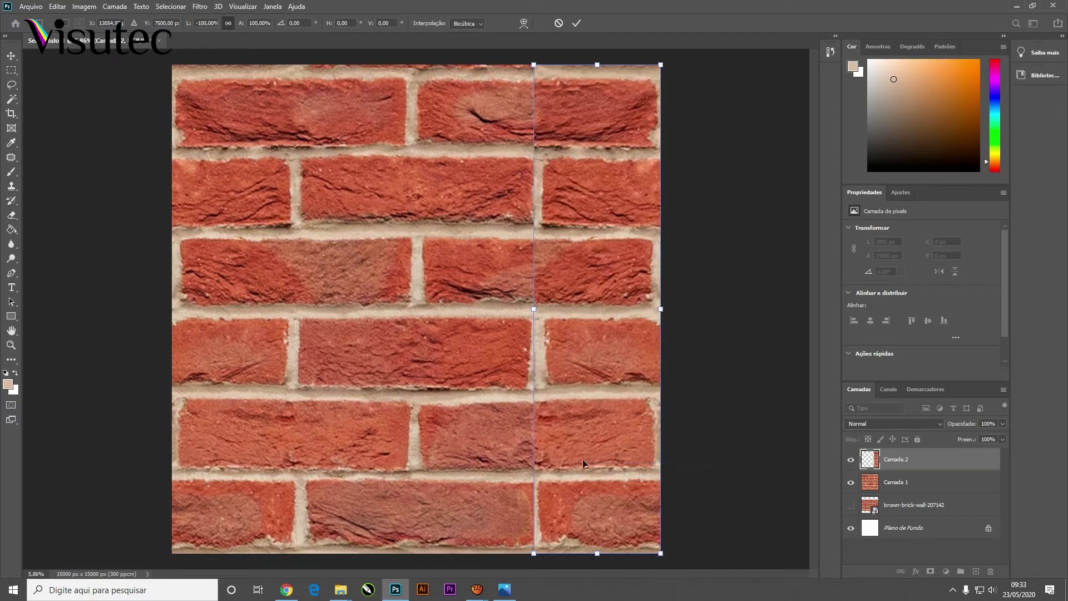
{"action": "key", "text": "Left"}
{"action": "key", "text": "Left"}
{"action": "key", "text": "Right"}
{"action": "key", "text": "Right"}
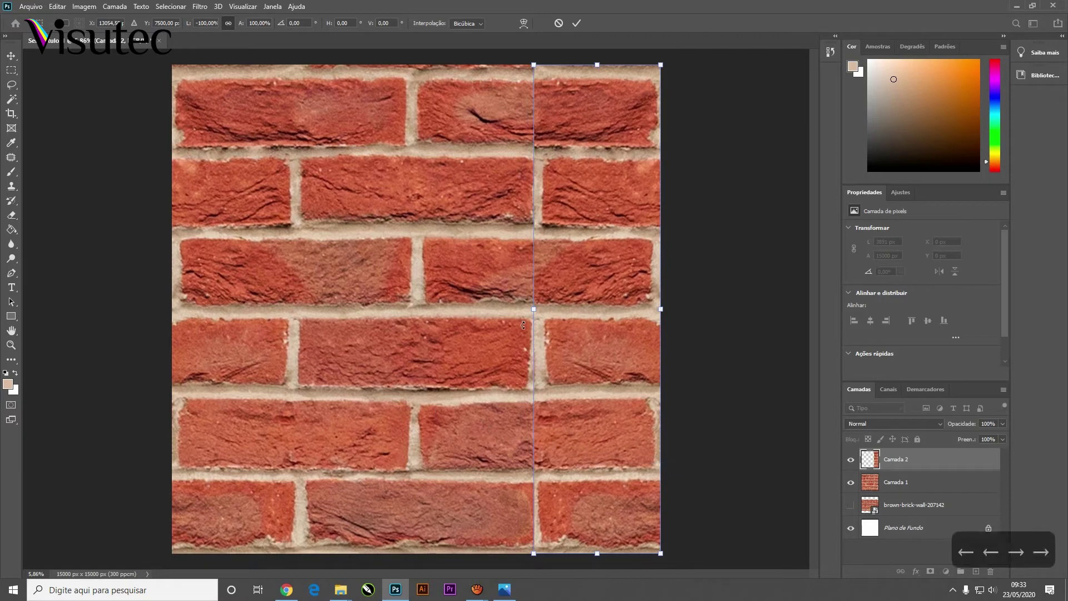
{"action": "key", "text": "Return"}
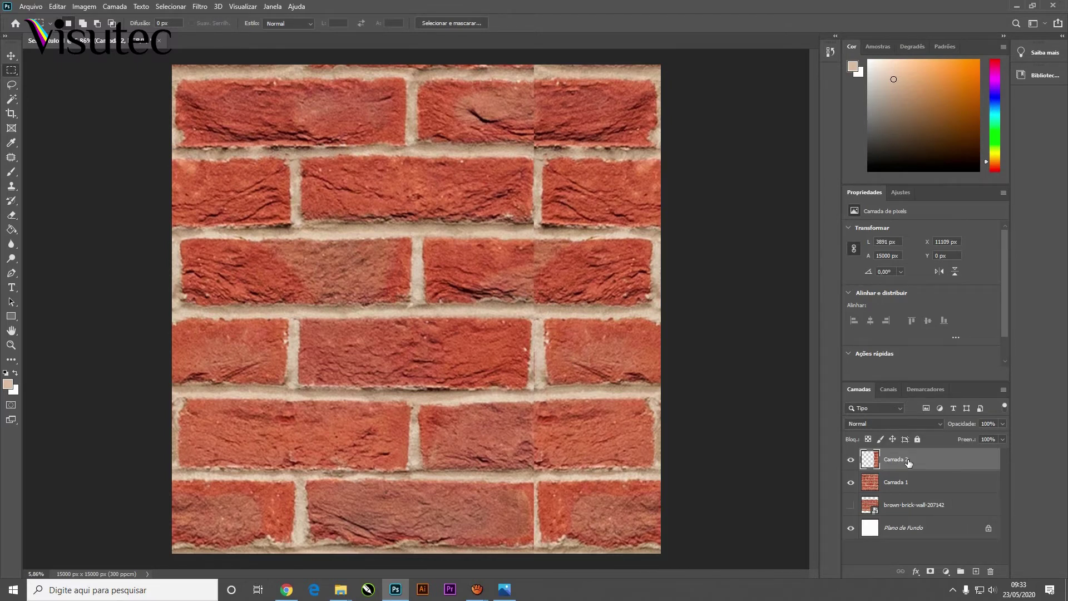
Add a layer mask to the flipped strip and paint it black along the strip's inner seam to blend the bricks
{"action": "left_click", "coordinate": [930, 571]}
{"action": "key", "text": "d"}
{"action": "key", "text": "b"}
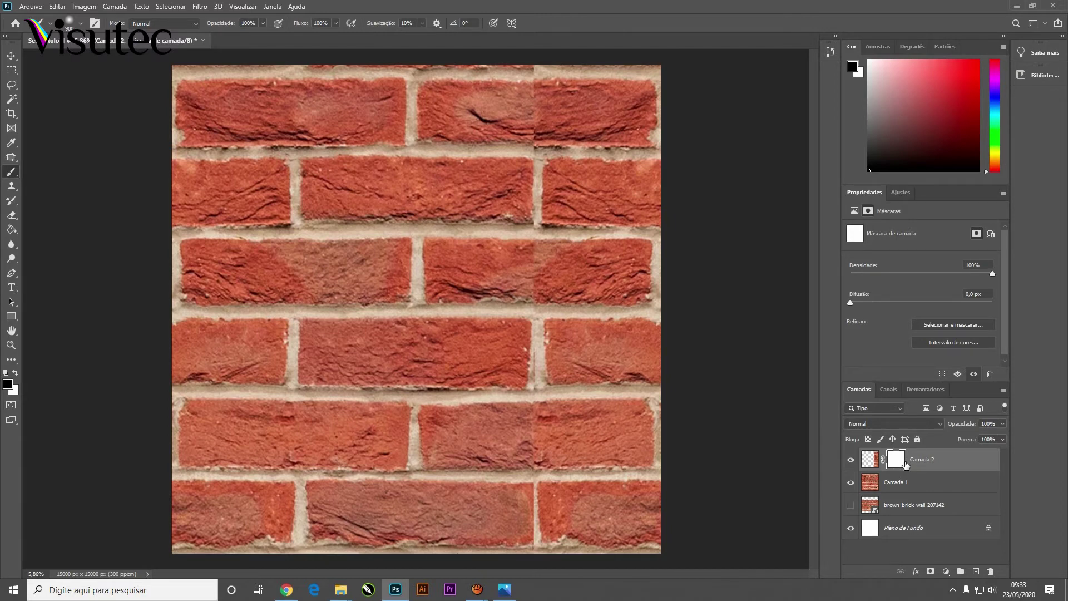
{"action": "mouse_move", "coordinate": [444, 102]}
{"action": "left_mouse_down"}
{"action": "mouse_move", "coordinate": [481, 126]}
{"action": "mouse_move", "coordinate": [532, 81]}
{"action": "mouse_move", "coordinate": [534, 137]}
{"action": "left_mouse_up"}
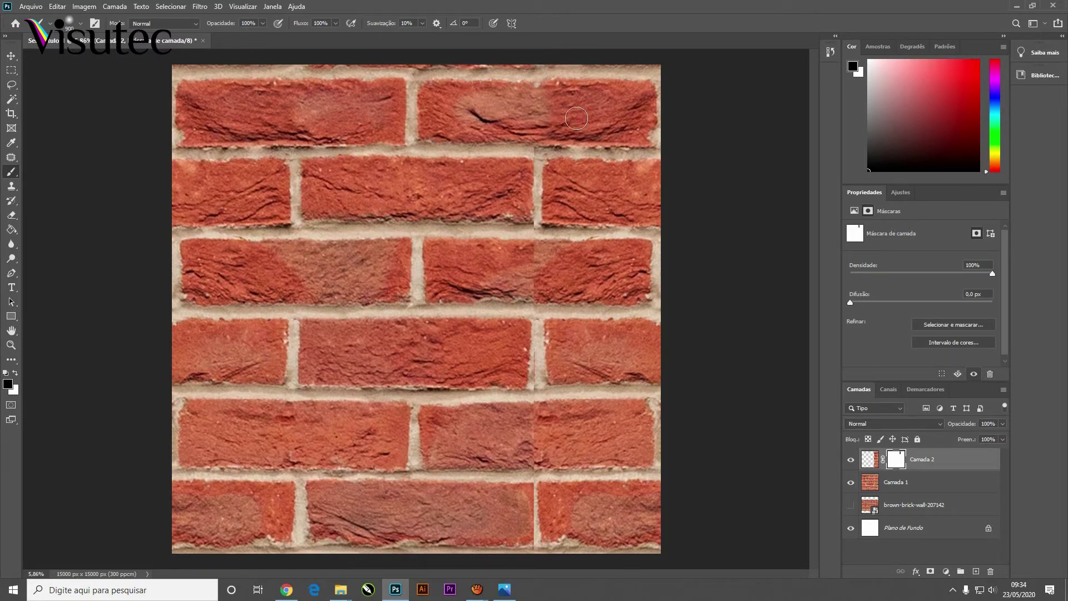
{"action": "mouse_move", "coordinate": [538, 116]}
{"action": "left_mouse_down"}
{"action": "mouse_move", "coordinate": [584, 120]}
{"action": "mouse_move", "coordinate": [567, 105]}
{"action": "mouse_move", "coordinate": [546, 118]}
{"action": "mouse_move", "coordinate": [573, 122]}
{"action": "mouse_move", "coordinate": [569, 90]}
{"action": "mouse_move", "coordinate": [578, 121]}
{"action": "mouse_move", "coordinate": [549, 122]}
{"action": "mouse_move", "coordinate": [595, 118]}
{"action": "mouse_move", "coordinate": [519, 116]}
{"action": "left_mouse_up"}
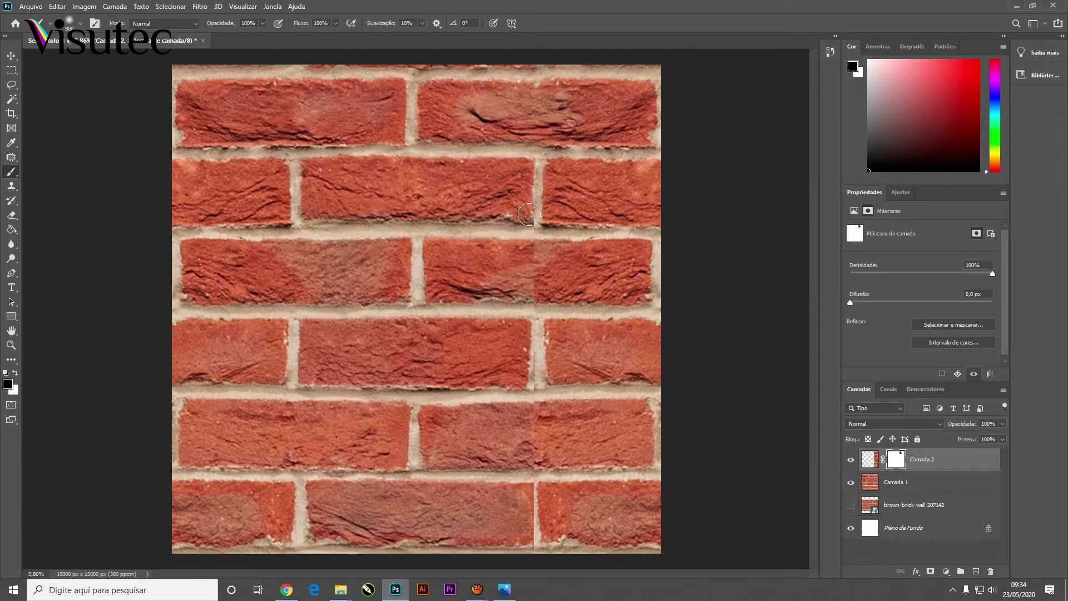
{"action": "mouse_move", "coordinate": [534, 225]}
{"action": "left_mouse_down"}
{"action": "mouse_move", "coordinate": [538, 268]}
{"action": "mouse_move", "coordinate": [525, 295]}
{"action": "left_mouse_up"}
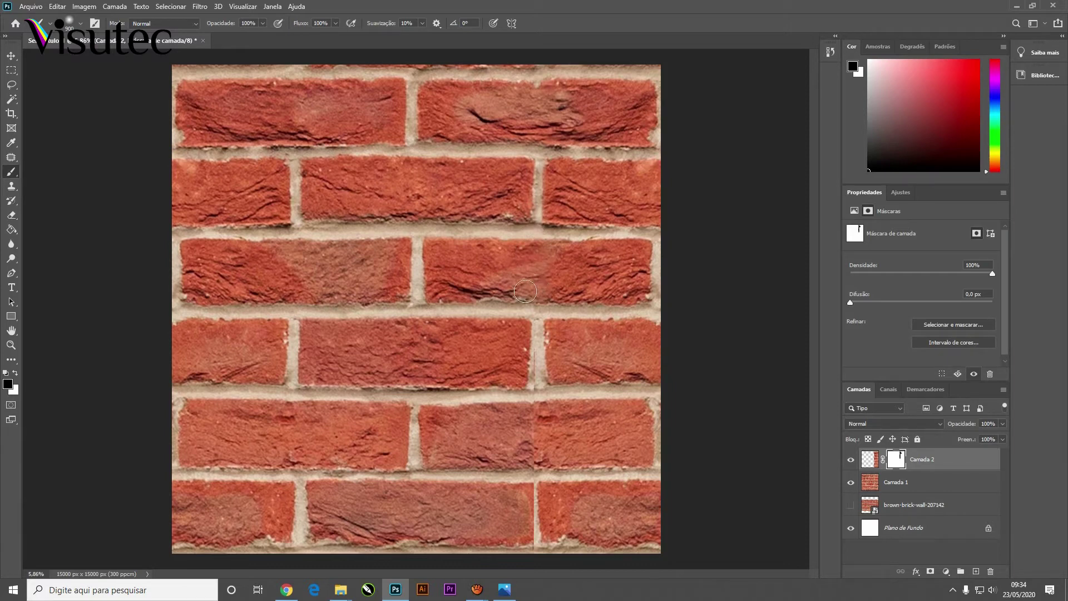
{"action": "mouse_move", "coordinate": [533, 281]}
{"action": "left_mouse_down"}
{"action": "mouse_move", "coordinate": [526, 325]}
{"action": "mouse_move", "coordinate": [529, 393]}
{"action": "left_mouse_up"}
{"action": "mouse_move", "coordinate": [532, 353]}
{"action": "left_mouse_down"}
{"action": "mouse_move", "coordinate": [532, 396]}
{"action": "mouse_move", "coordinate": [522, 407]}
{"action": "mouse_move", "coordinate": [548, 411]}
{"action": "mouse_move", "coordinate": [530, 416]}
{"action": "mouse_move", "coordinate": [543, 451]}
{"action": "mouse_move", "coordinate": [520, 457]}
{"action": "mouse_move", "coordinate": [557, 458]}
{"action": "left_mouse_up"}
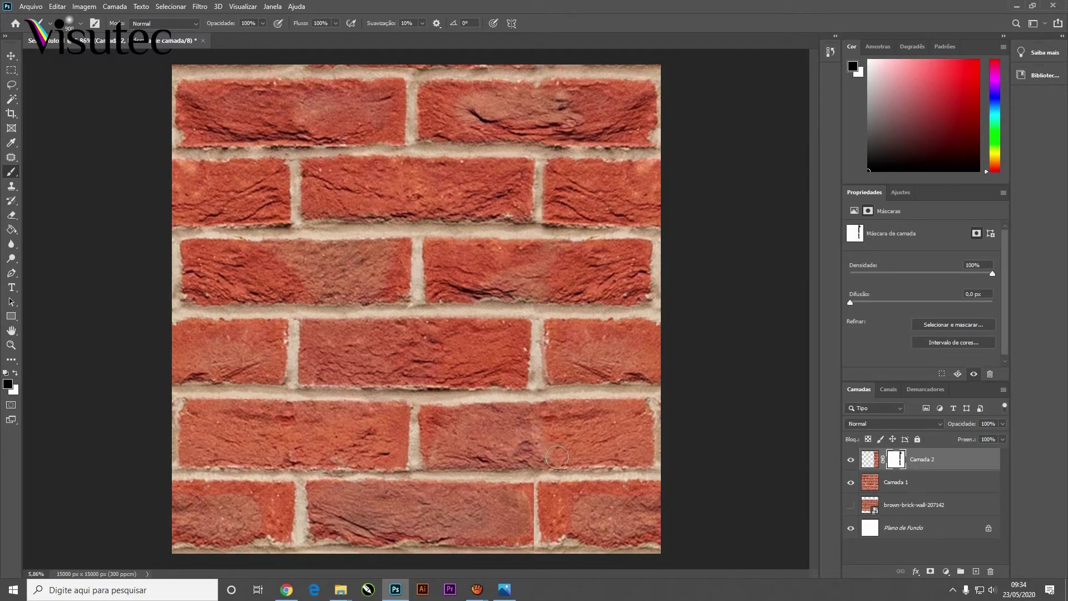
{"action": "mouse_move", "coordinate": [549, 513]}
{"action": "left_mouse_down"}
{"action": "mouse_move", "coordinate": [548, 545]}
{"action": "mouse_move", "coordinate": [554, 494]}
{"action": "mouse_move", "coordinate": [538, 485]}
{"action": "mouse_move", "coordinate": [556, 494]}
{"action": "mouse_move", "coordinate": [543, 470]}
{"action": "mouse_move", "coordinate": [563, 519]}
{"action": "mouse_move", "coordinate": [554, 536]}
{"action": "mouse_move", "coordinate": [568, 541]}
{"action": "mouse_move", "coordinate": [558, 503]}
{"action": "mouse_move", "coordinate": [569, 485]}
{"action": "left_mouse_up"}
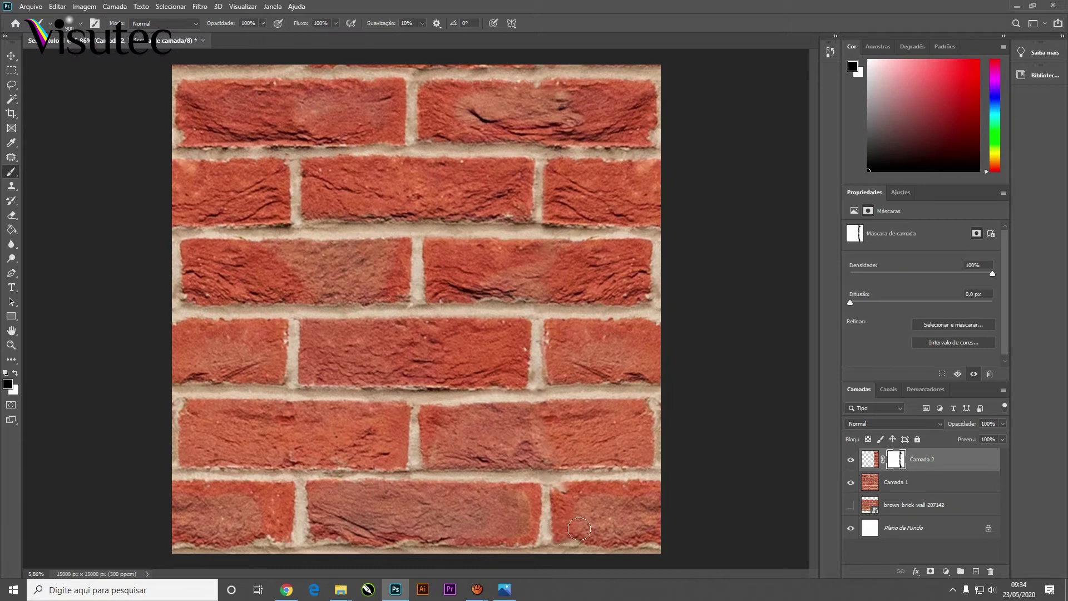
{"action": "left_click_drag", "start_coordinate": [579, 529], "coordinate": [574, 519]}
Merge the masked strip layer Camada 2 with the brick layer Camada 1
{"action": "left_click", "coordinate": [890, 483]}
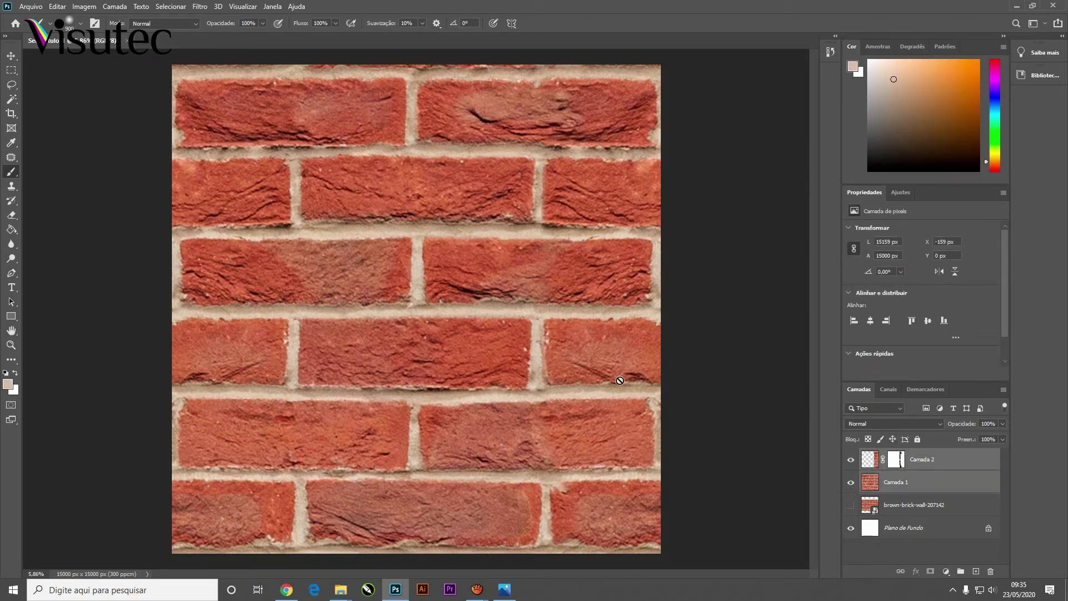
{"action": "key", "text": "ctrl+e"}
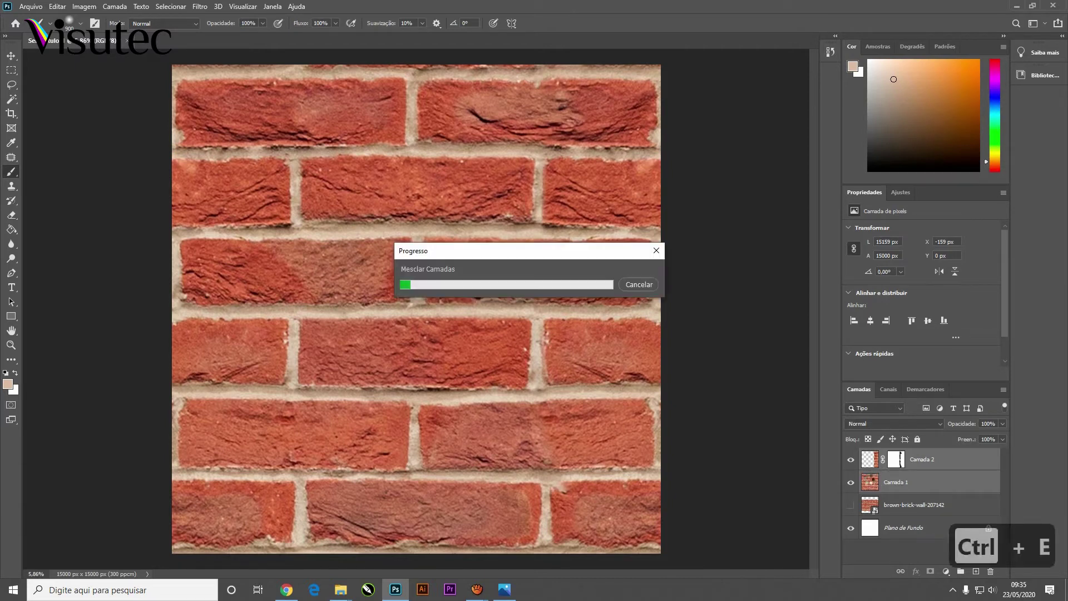
{"action": "key", "text": "v"}
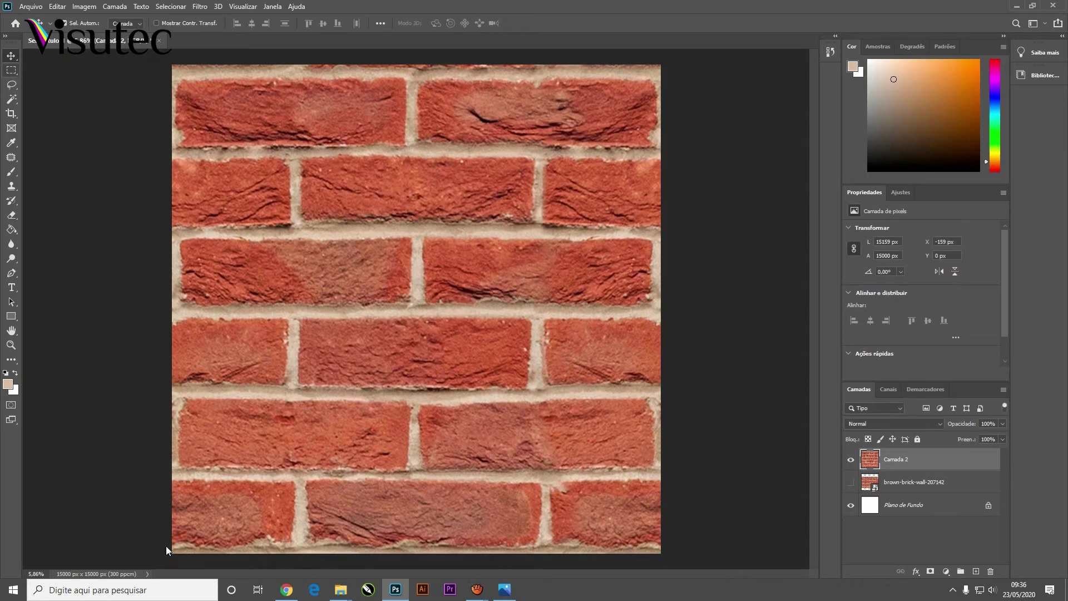
Copy a full-width mortar strip about 205 px high from the canvas's bottom edge to a new layer and move it near the top edge
{"action": "left_click", "coordinate": [12, 72]}
{"action": "left_click_drag", "start_coordinate": [148, 546], "coordinate": [665, 554]}
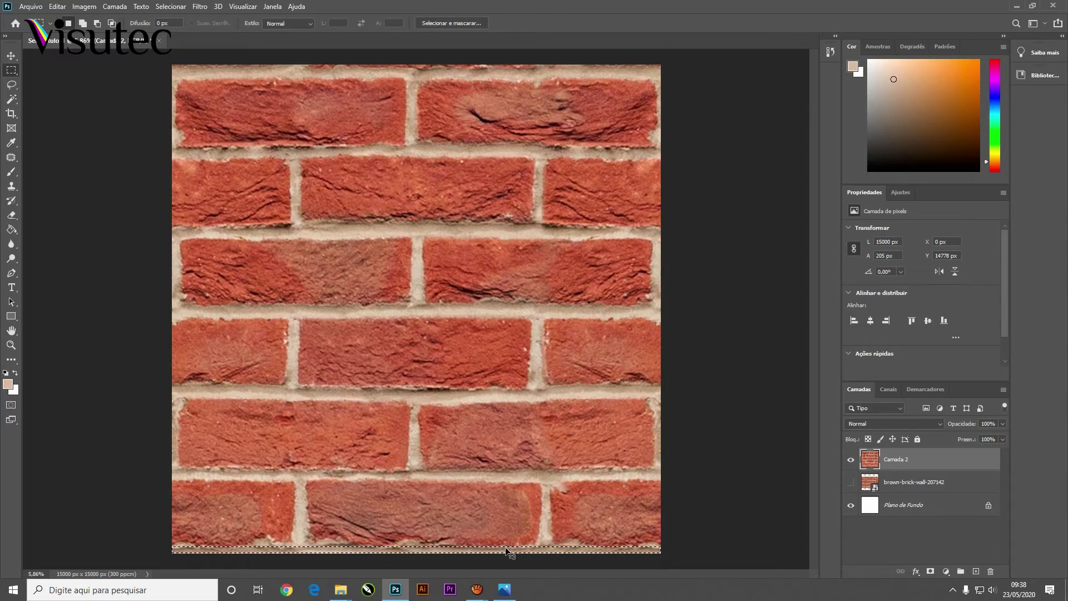
{"action": "key", "text": "ctrl+j"}
{"action": "key", "text": "v"}
{"action": "left_click_drag", "start_coordinate": [335, 552], "coordinate": [339, 80]}
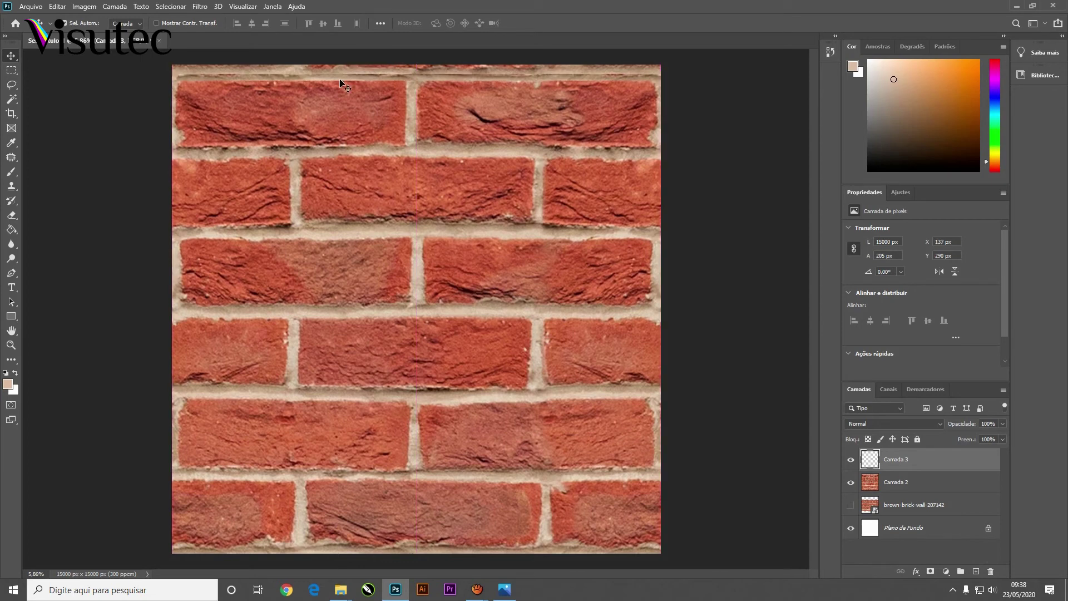
Flip the mortar strip vertically and place it against the canvas's top edge
{"action": "key", "text": "ctrl+t"}
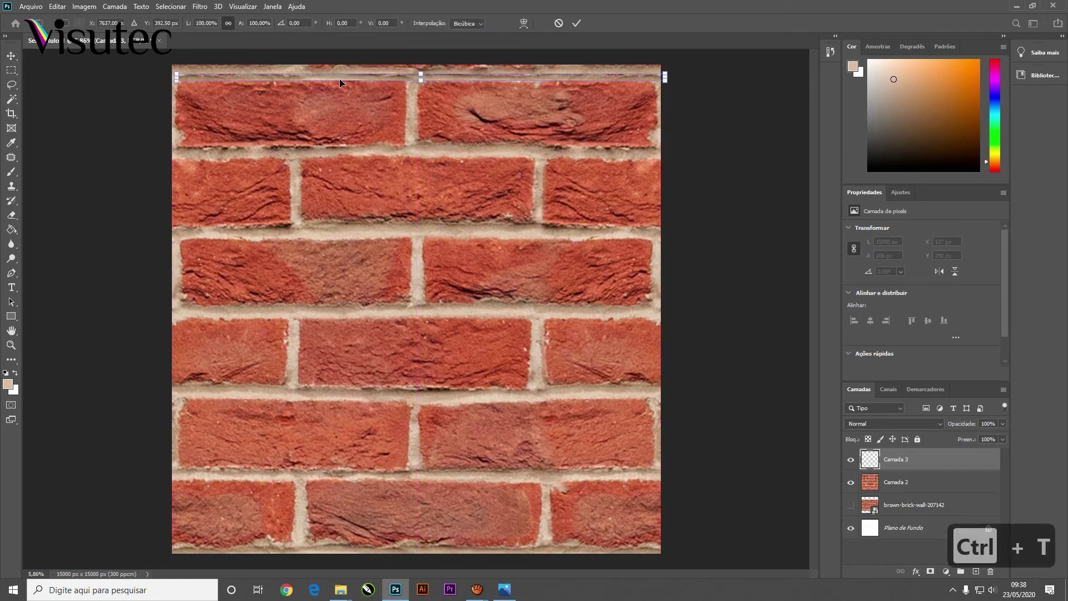
{"action": "right_click", "coordinate": [352, 76]}
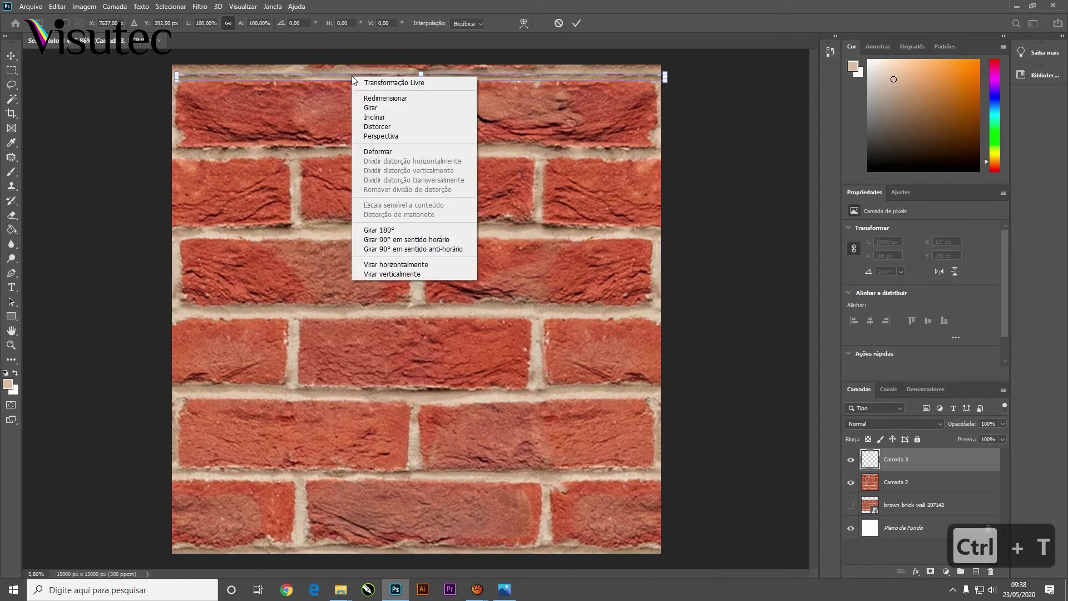
{"action": "left_click", "coordinate": [380, 274]}
{"action": "scroll", "coordinate": [376, 99], "scroll_direction": "up", "scroll_amount": 1}
{"action": "scroll", "coordinate": [395, 78], "scroll_direction": "up", "scroll_amount": 3}
{"action": "left_click_drag", "start_coordinate": [394, 107], "coordinate": [395, 76]}
{"action": "scroll", "coordinate": [395, 76], "scroll_direction": "down", "scroll_amount": 4}
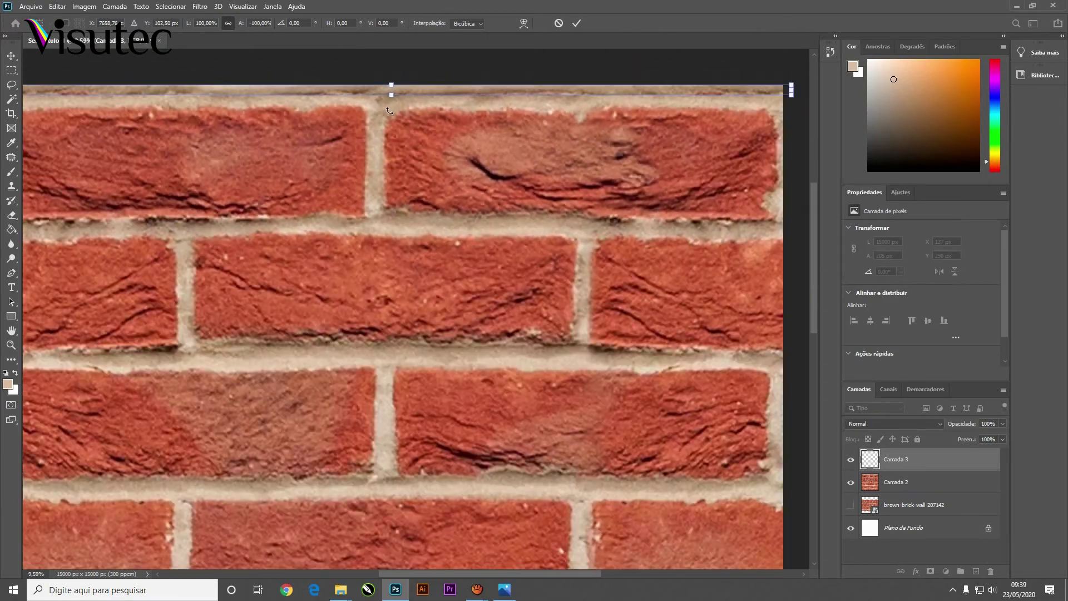
Align the flipped mortar strip with the canvas's side edges and stretch it downward to a height of about 373 px
{"action": "scroll", "coordinate": [374, 102], "scroll_direction": "up", "scroll_amount": 4}
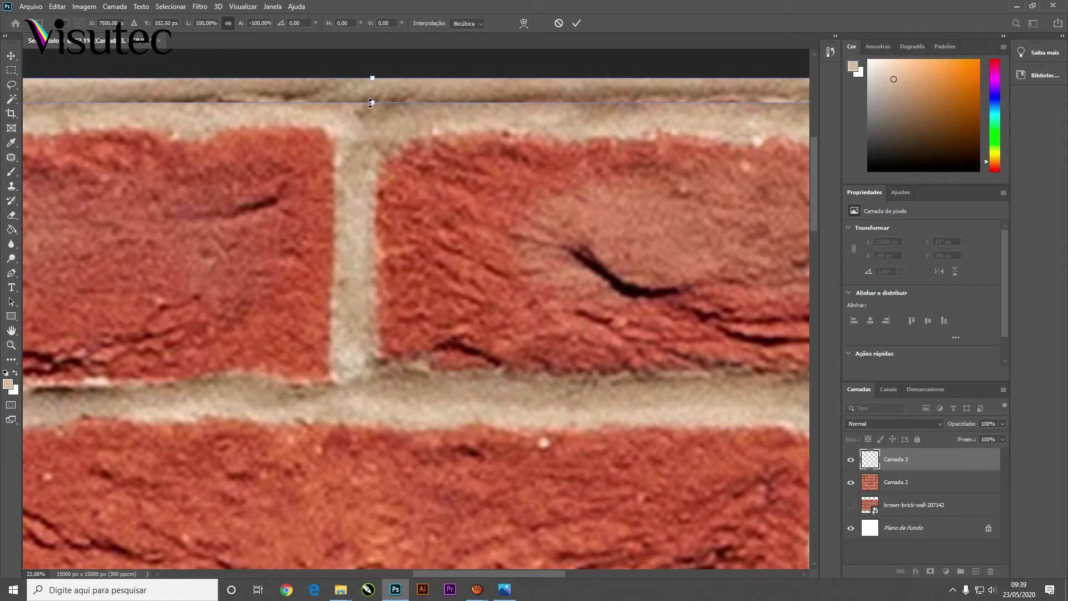
{"action": "key", "text": "ctrl+z"}
{"action": "left_click_drag", "start_coordinate": [371, 100], "coordinate": [413, 129]}
{"action": "scroll", "coordinate": [374, 135], "scroll_direction": "down", "scroll_amount": 4}
{"action": "scroll", "coordinate": [398, 144], "scroll_direction": "up", "scroll_amount": 1}
{"action": "key", "text": "Return"}
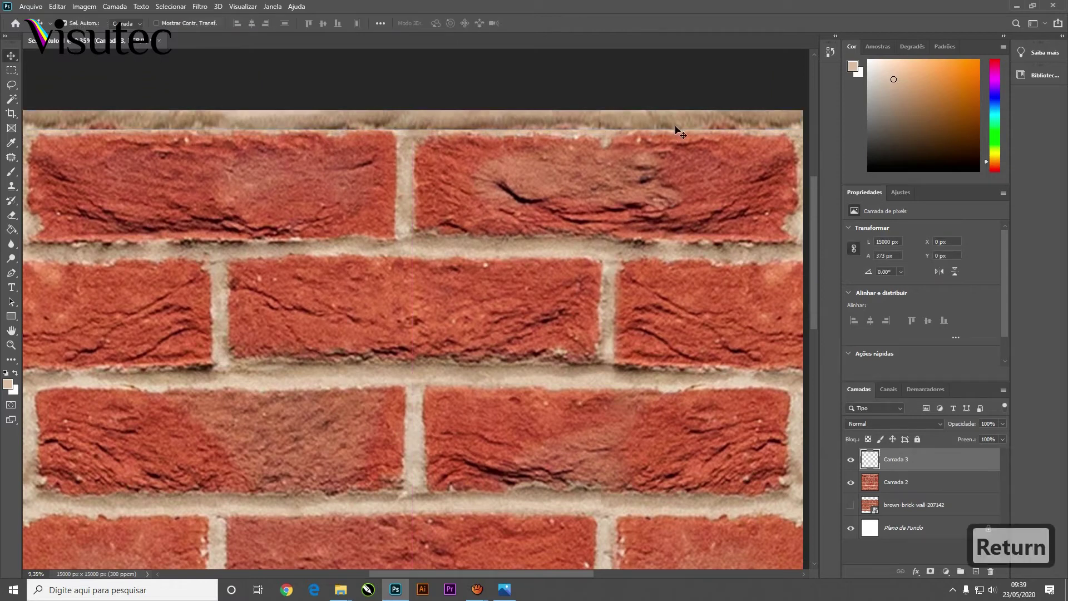
Add a layer mask to the mortar strip and paint it black along the strip's lower edge to blend it into the top bricks
{"action": "left_click", "coordinate": [931, 572]}
{"action": "key", "text": "b"}
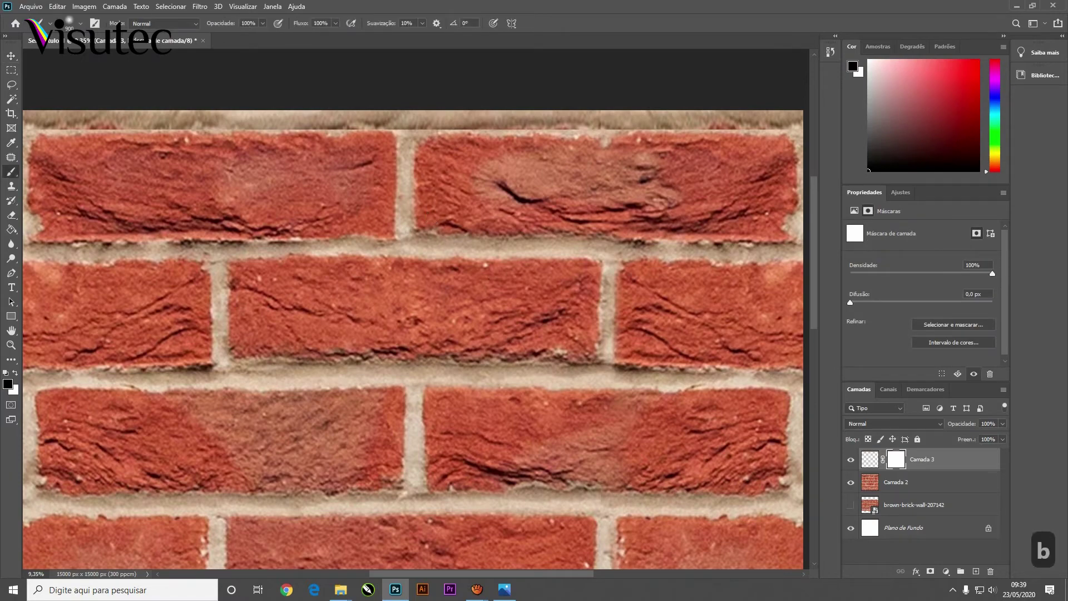
{"action": "scroll", "coordinate": [437, 189], "scroll_direction": "down", "scroll_amount": 2}
{"action": "mouse_move", "coordinate": [228, 83]}
{"action": "left_mouse_down"}
{"action": "mouse_move", "coordinate": [448, 80]}
{"action": "mouse_move", "coordinate": [421, 85]}
{"action": "mouse_move", "coordinate": [490, 73]}
{"action": "mouse_move", "coordinate": [449, 86]}
{"action": "mouse_move", "coordinate": [691, 83]}
{"action": "mouse_move", "coordinate": [577, 79]}
{"action": "mouse_move", "coordinate": [670, 88]}
{"action": "left_mouse_up"}
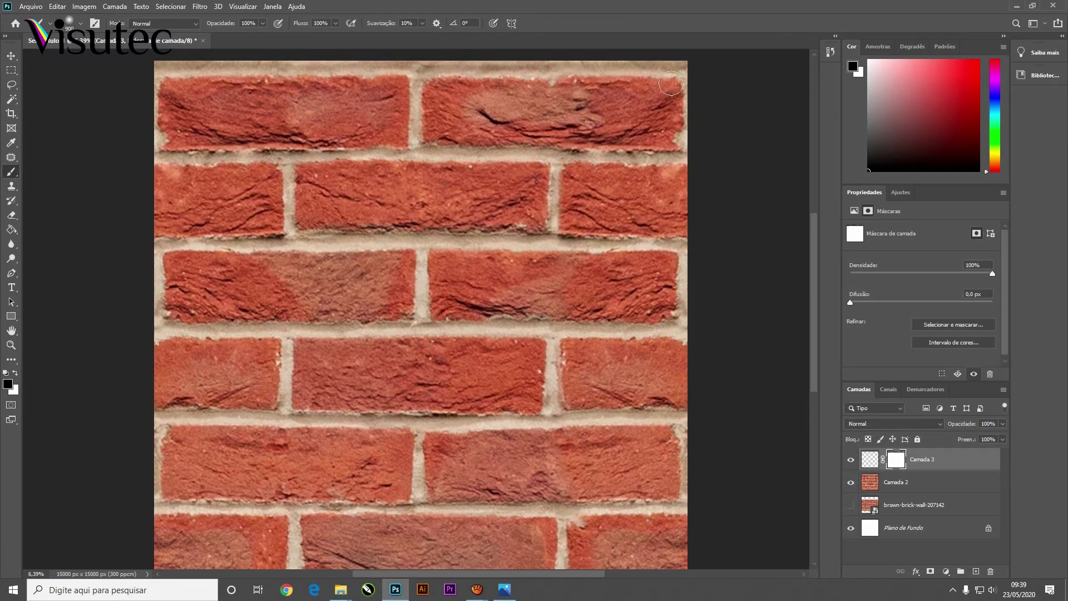
Stretch the brick layer Camada 2 upward past the canvas's top edge to about 101.14% height and save the document
{"action": "left_click", "coordinate": [881, 486]}
{"action": "scroll", "coordinate": [409, 236], "scroll_direction": "down", "scroll_amount": 1}
{"action": "key", "text": "ctrl+t"}
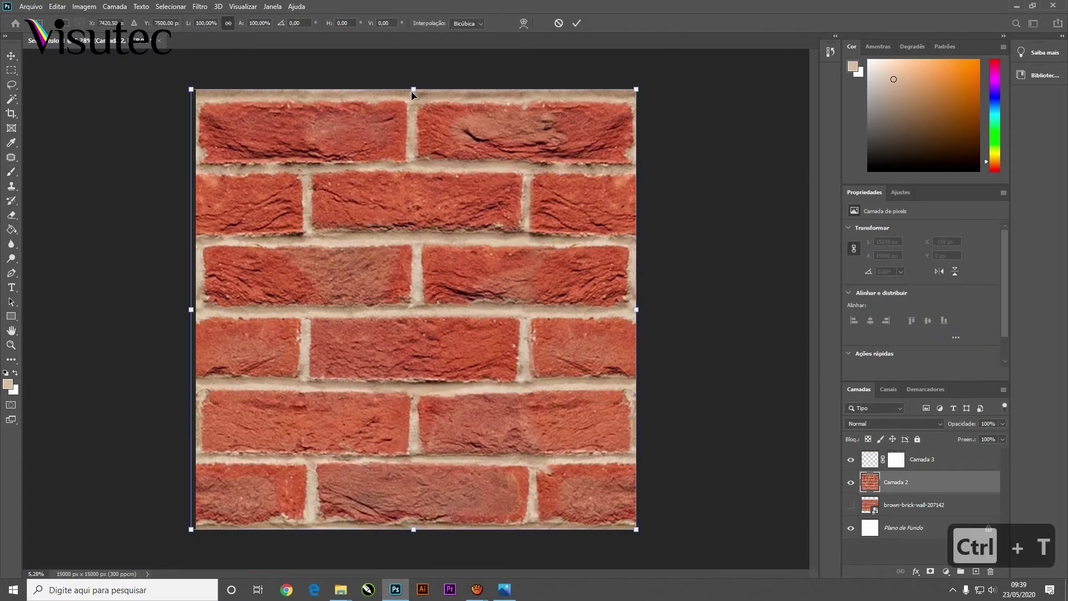
{"action": "key", "text": "ctrl+z"}
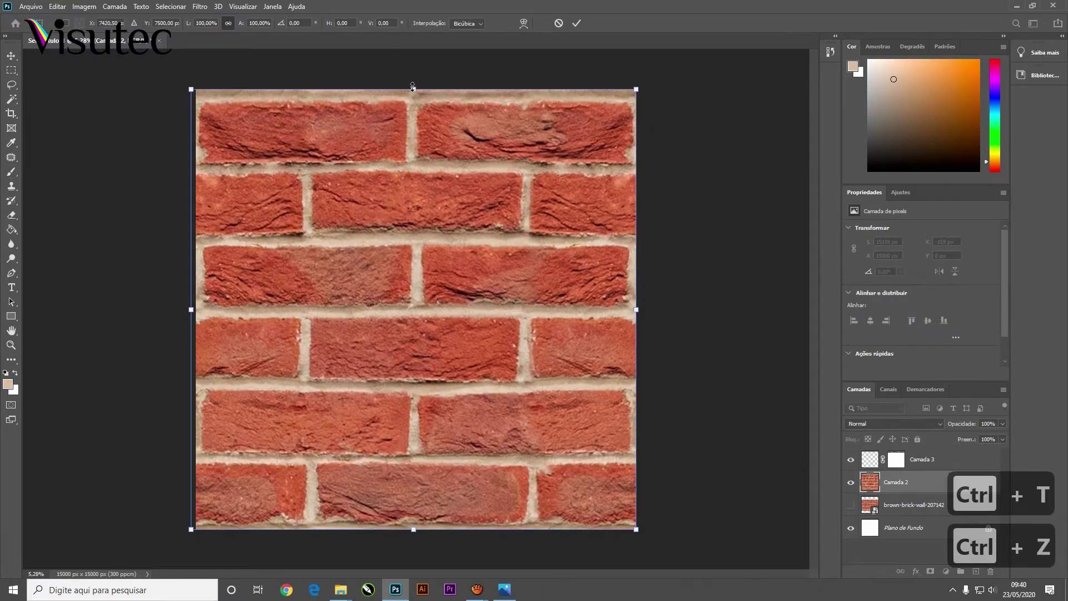
{"action": "left_click_drag", "start_coordinate": [413, 87], "coordinate": [413, 82]}
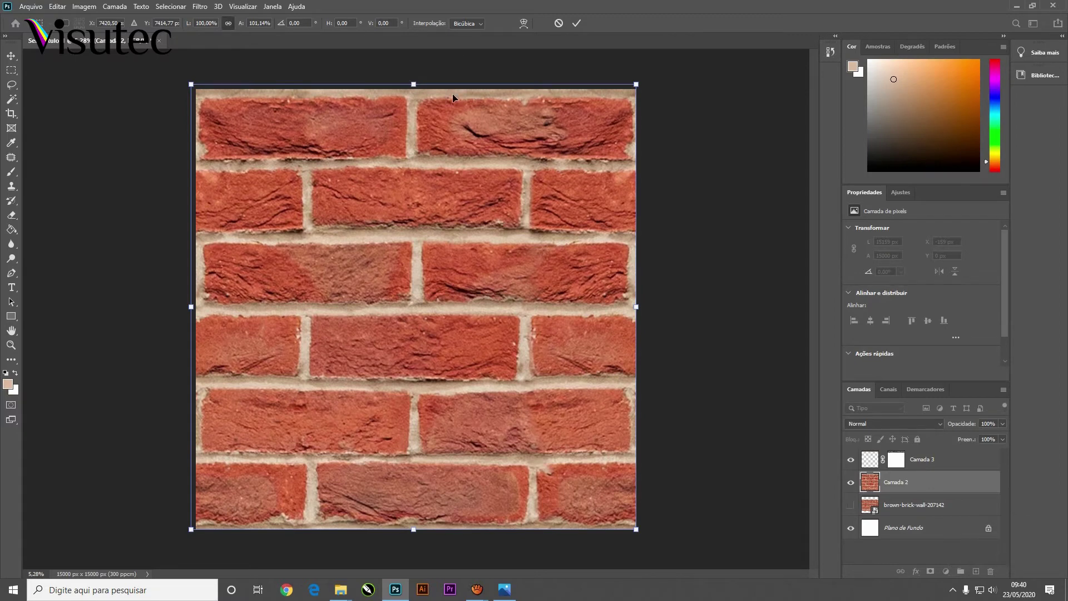
{"action": "key", "text": "Return"}
{"action": "key", "text": "b"}
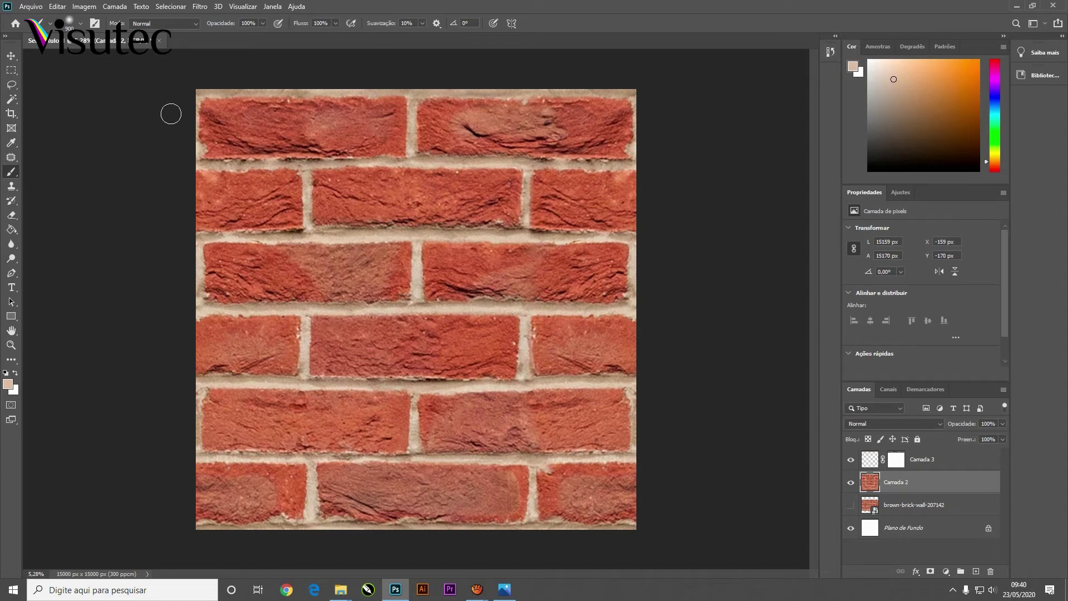
{"action": "key", "text": "ctrl+s"}
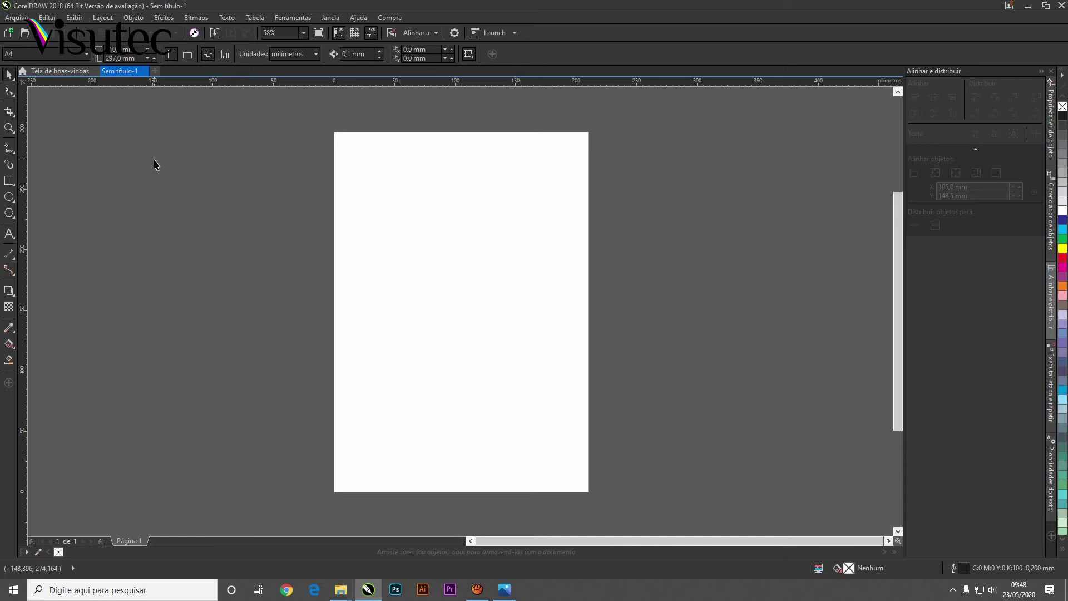
Import the finished MURO PAPEL DE PAREDE image from the MURO folder into the blank CorelDRAW document
{"action": "key", "text": "alt+Tab"}
{"action": "key", "text": "Tab"}
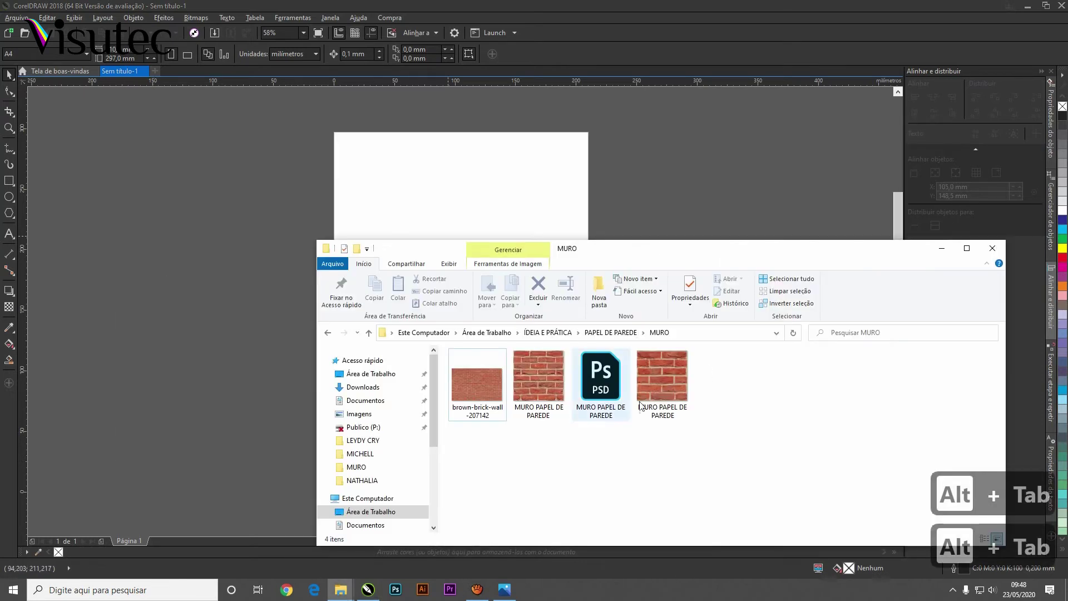
{"action": "left_click_drag", "start_coordinate": [680, 395], "coordinate": [599, 196]}
{"action": "key", "text": "alt+Tab"}
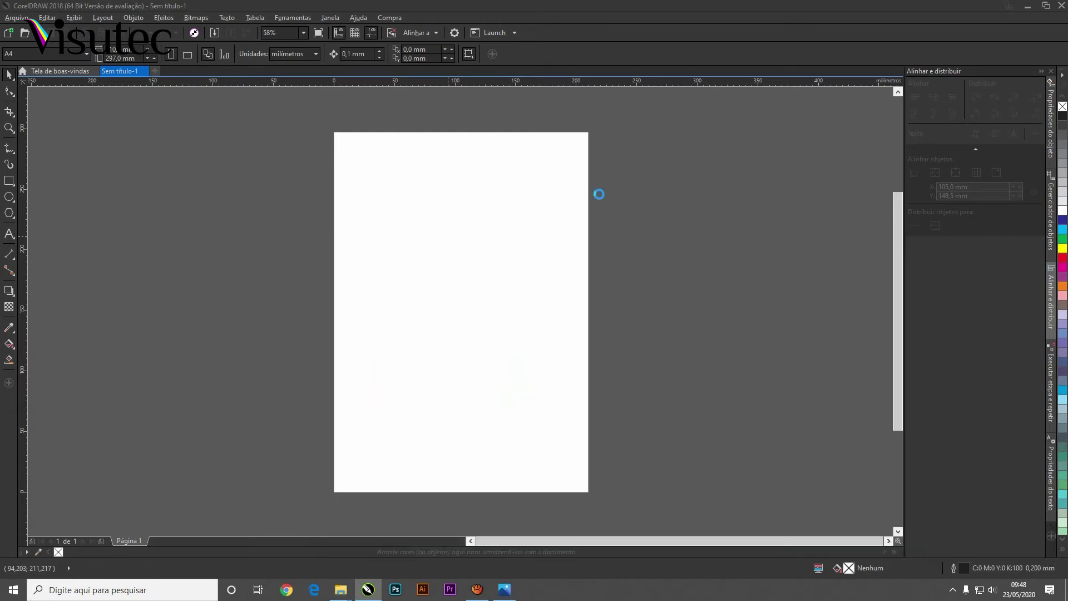
{"action": "left_click", "coordinate": [189, 193]}
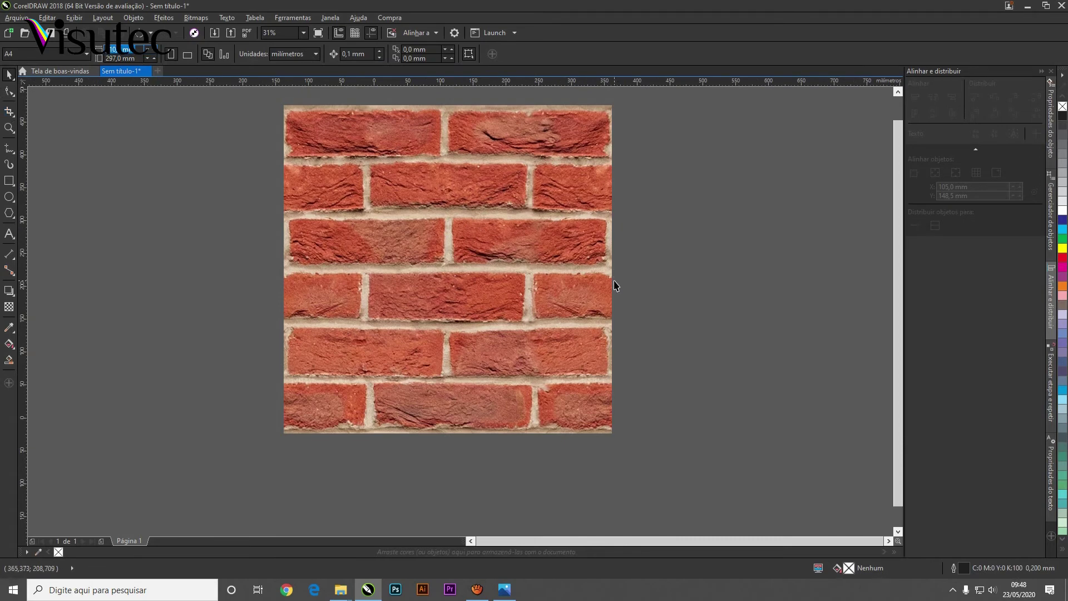
Set the page size to 1060 mm wide by 3000 mm high
{"action": "type", "text": "106"}
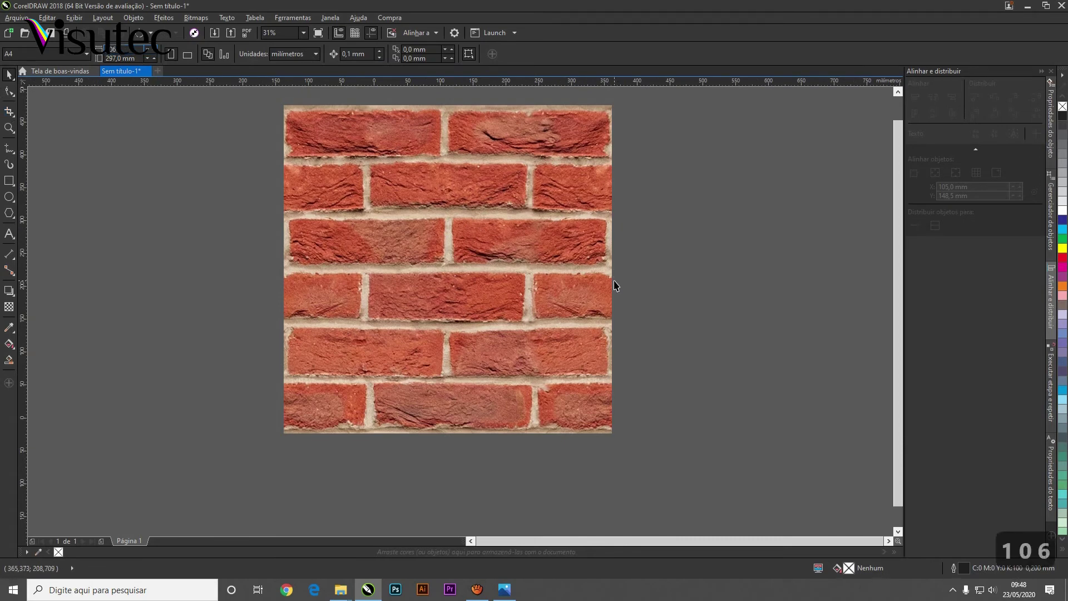
{"action": "type", "text": "0"}
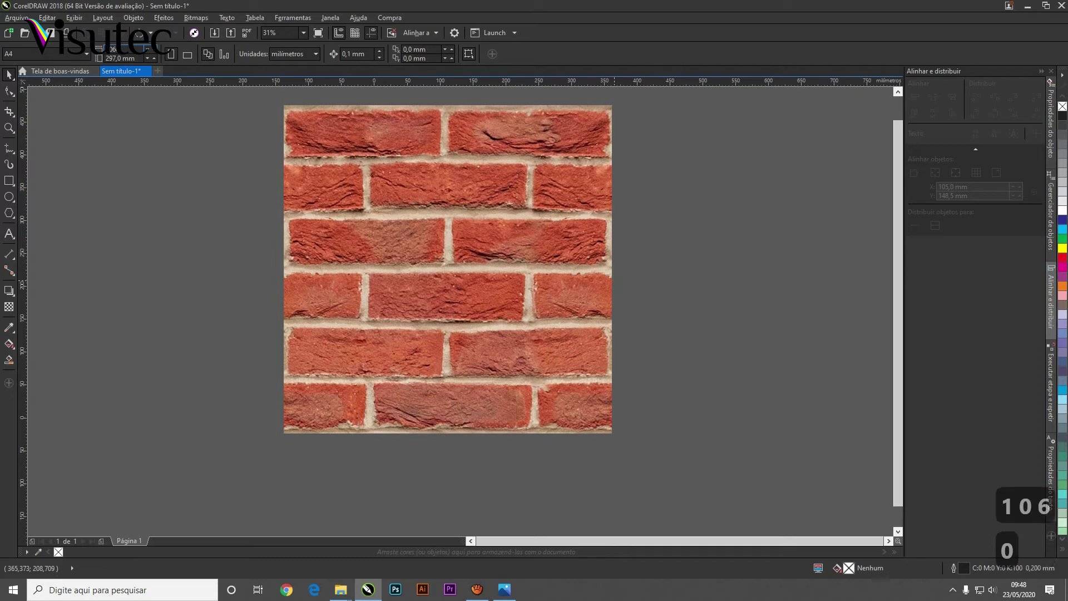
{"action": "key", "text": "Tab"}
{"action": "type", "text": "3000"}
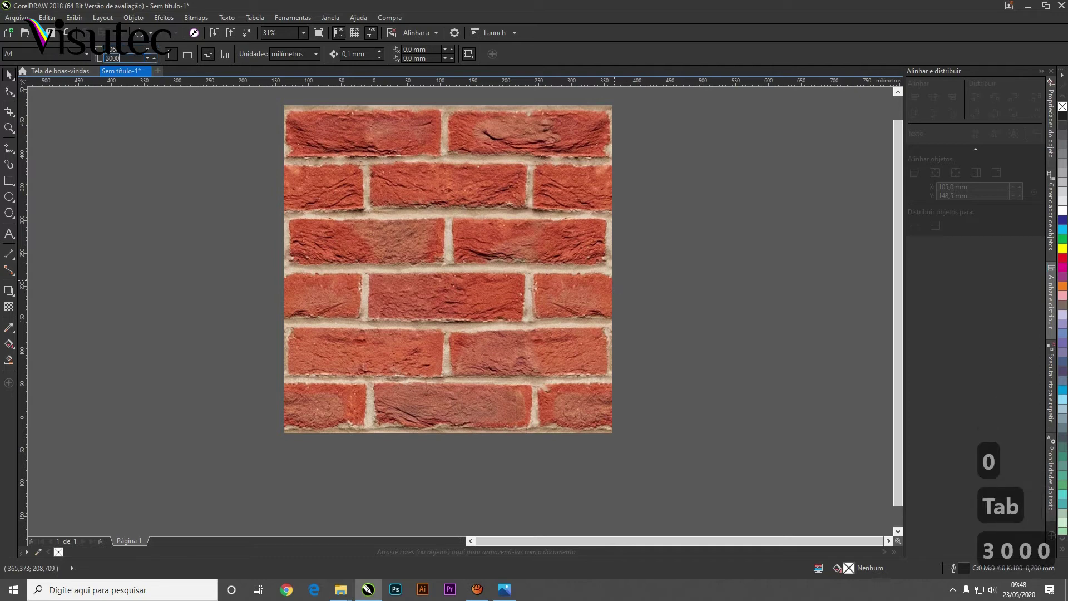
{"action": "key", "text": "Return"}
Move the brick image so that its top-left corner sits on the page's top-left corner
{"action": "scroll", "coordinate": [465, 286], "scroll_direction": "down", "scroll_amount": 4}
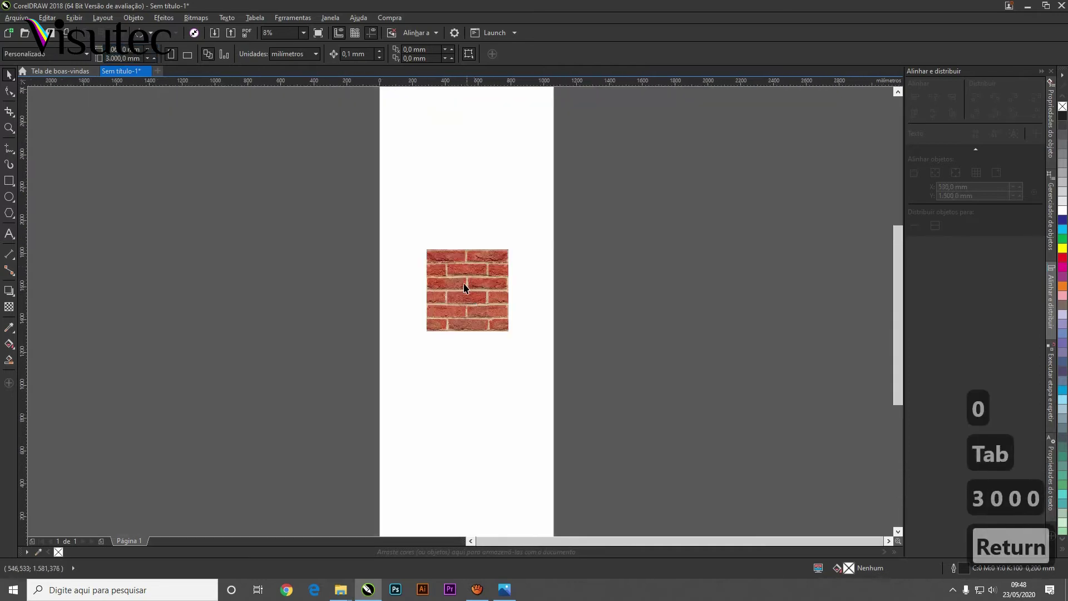
{"action": "scroll", "coordinate": [442, 295], "scroll_direction": "down", "scroll_amount": 4}
{"action": "scroll", "coordinate": [446, 291], "scroll_direction": "up", "scroll_amount": 2}
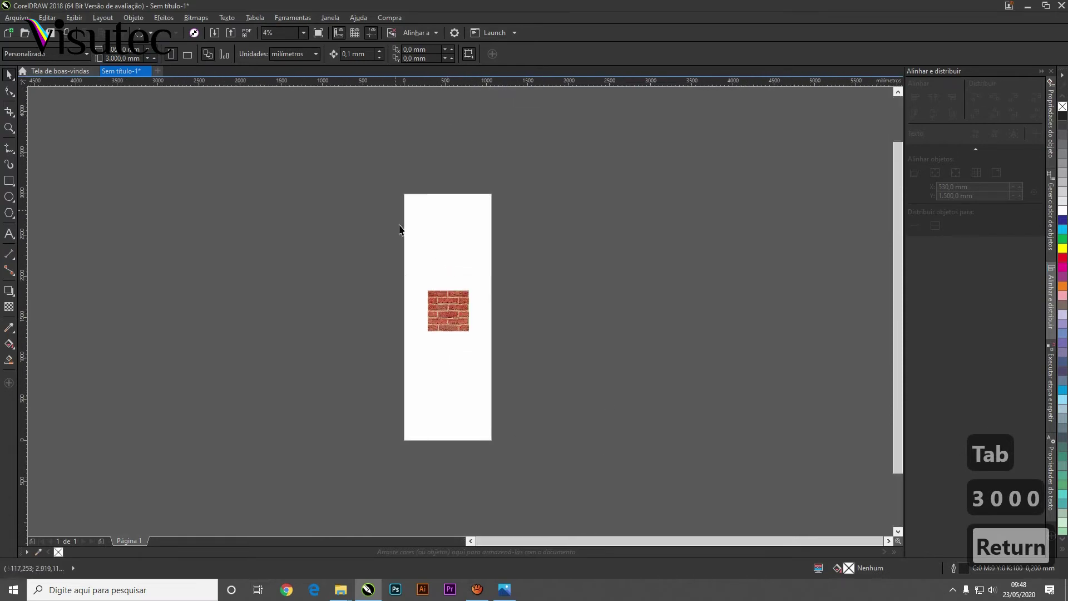
{"action": "left_click_drag", "start_coordinate": [461, 314], "coordinate": [427, 225]}
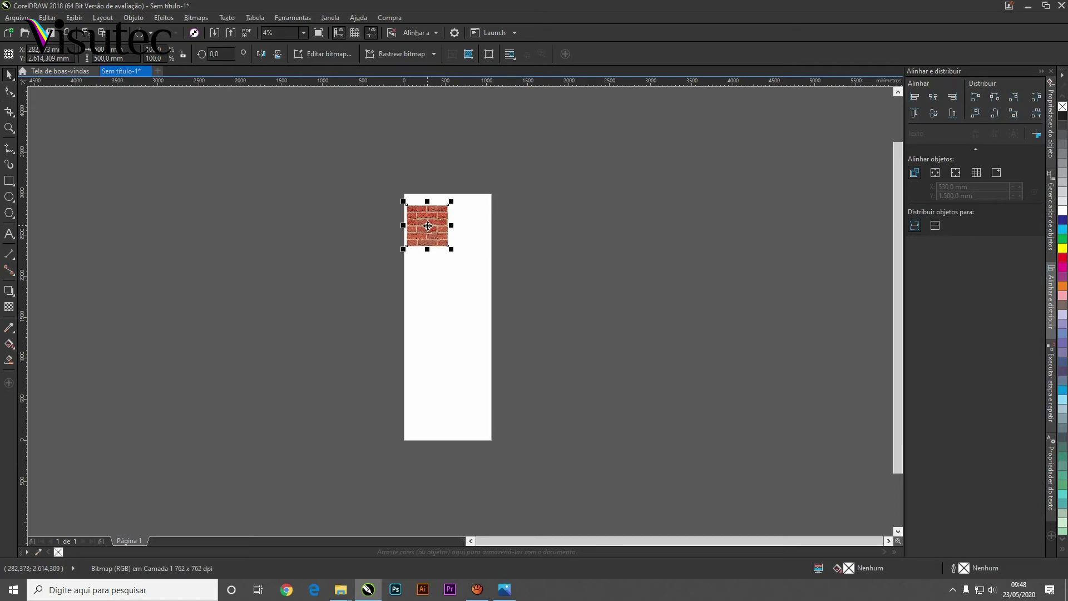
{"action": "scroll", "coordinate": [427, 225], "scroll_direction": "up", "scroll_amount": 4}
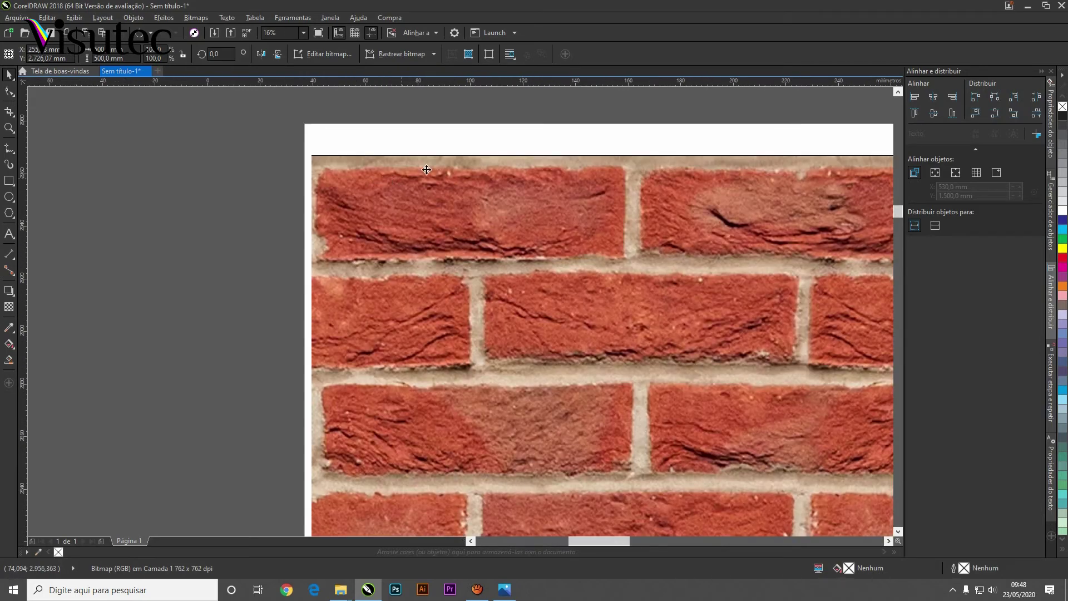
{"action": "scroll", "coordinate": [426, 170], "scroll_direction": "up", "scroll_amount": 1}
{"action": "scroll", "coordinate": [429, 159], "scroll_direction": "down", "scroll_amount": 2}
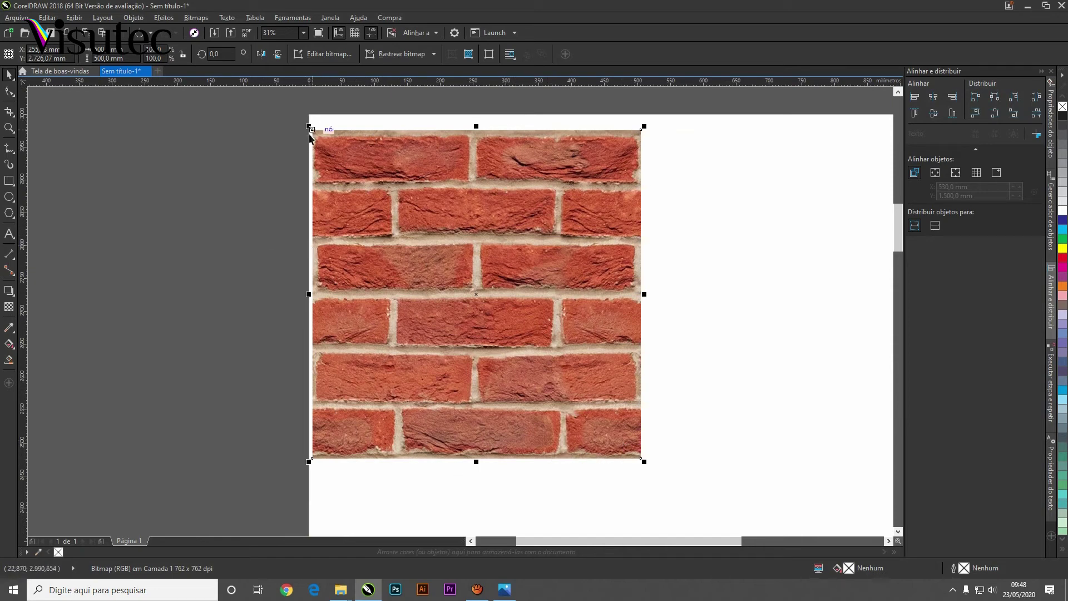
{"action": "left_click_drag", "start_coordinate": [316, 128], "coordinate": [311, 118]}
{"action": "key", "text": "ctrl+z"}
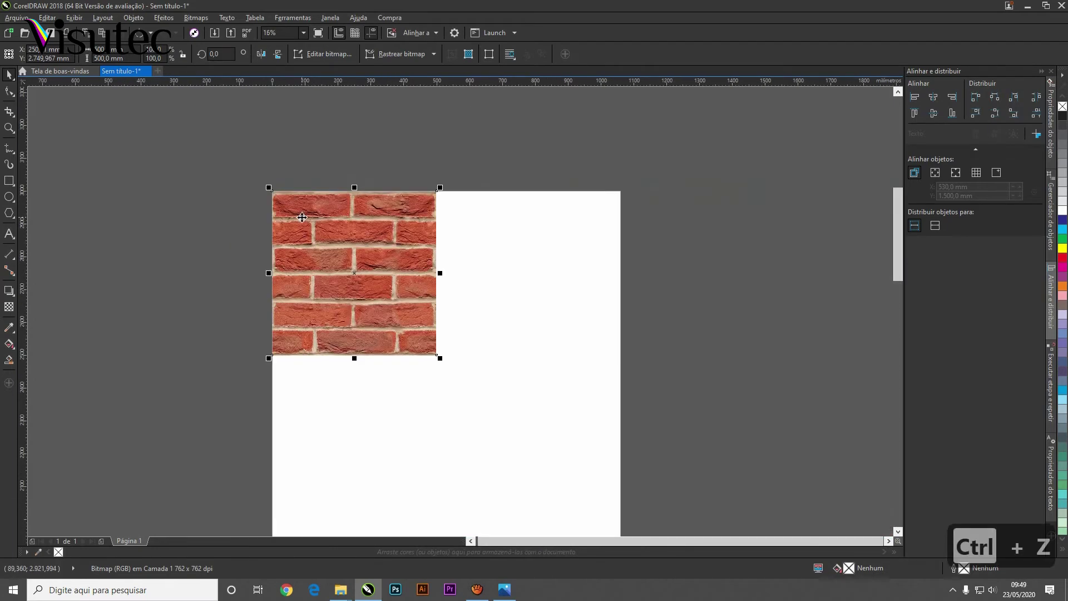
Duplicate the brick tile, snap the copy flush beneath the original, and inspect the horizontal seam between them
{"action": "scroll", "coordinate": [312, 345], "scroll_direction": "up", "scroll_amount": 1}
{"action": "scroll", "coordinate": [334, 362], "scroll_direction": "down", "scroll_amount": 1}
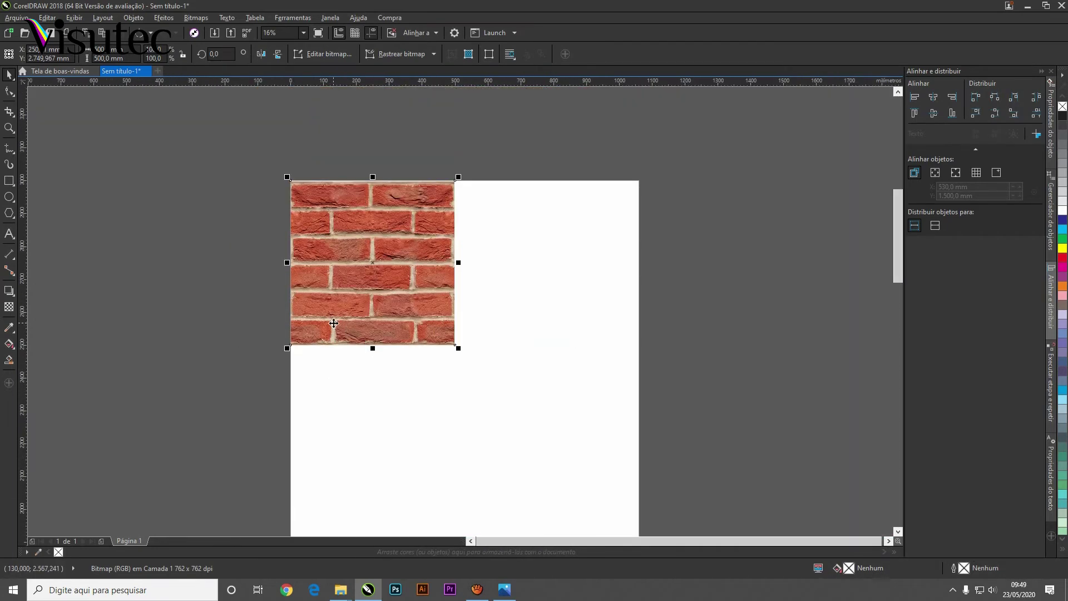
{"action": "key", "text": "ctrl+d"}
{"action": "left_click_drag", "start_coordinate": [404, 181], "coordinate": [398, 347]}
{"action": "scroll", "coordinate": [420, 354], "scroll_direction": "up", "scroll_amount": 8}
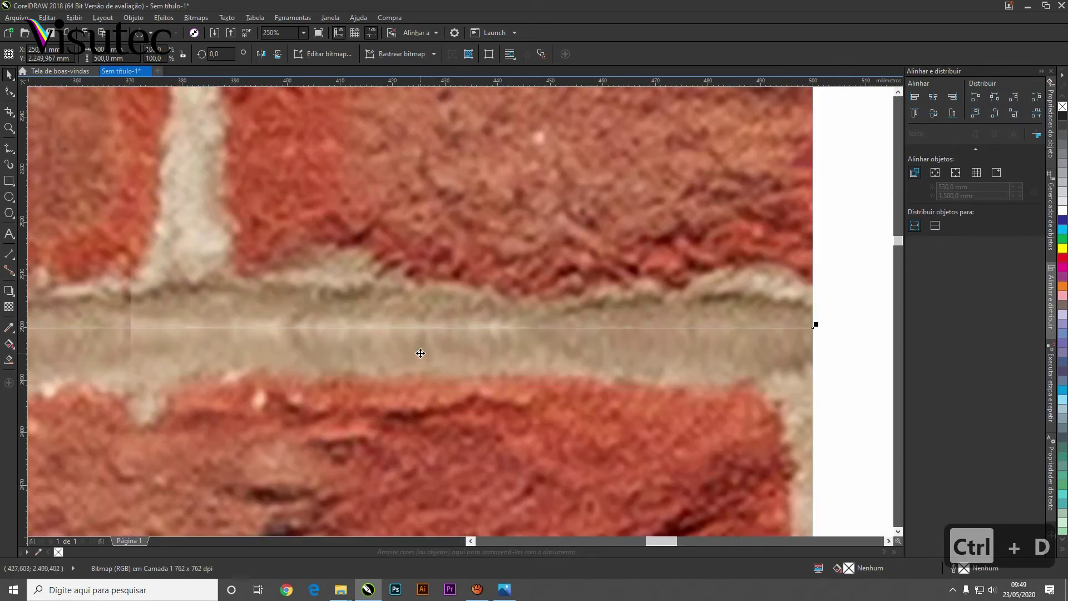
{"action": "scroll", "coordinate": [423, 367], "scroll_direction": "down", "scroll_amount": 3}
{"action": "scroll", "coordinate": [437, 395], "scroll_direction": "up", "scroll_amount": 4}
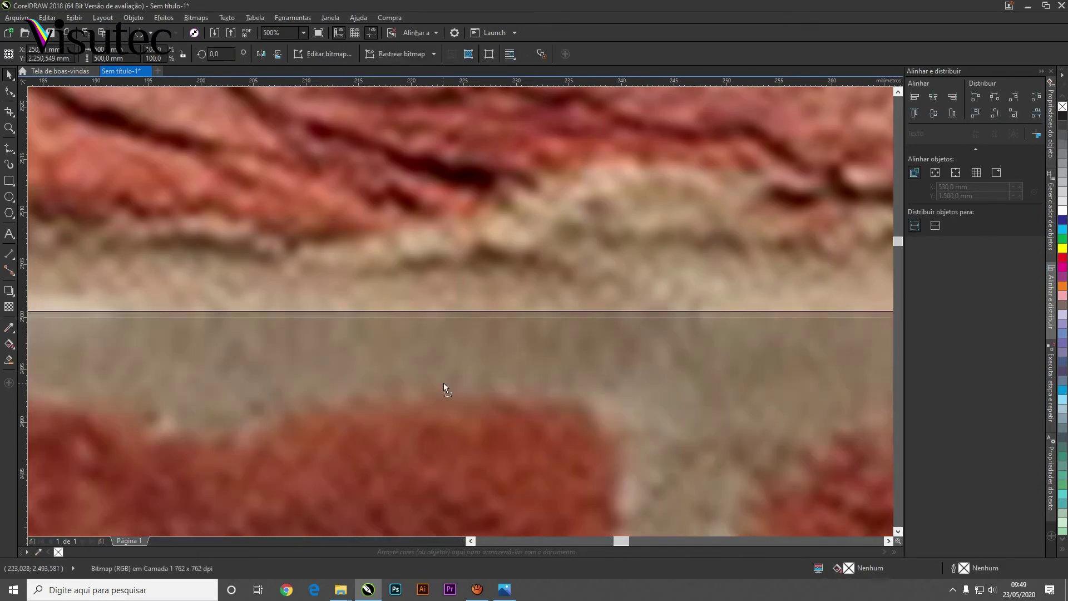
{"action": "scroll", "coordinate": [443, 383], "scroll_direction": "down", "scroll_amount": 4}
{"action": "left_click", "coordinate": [245, 363]}
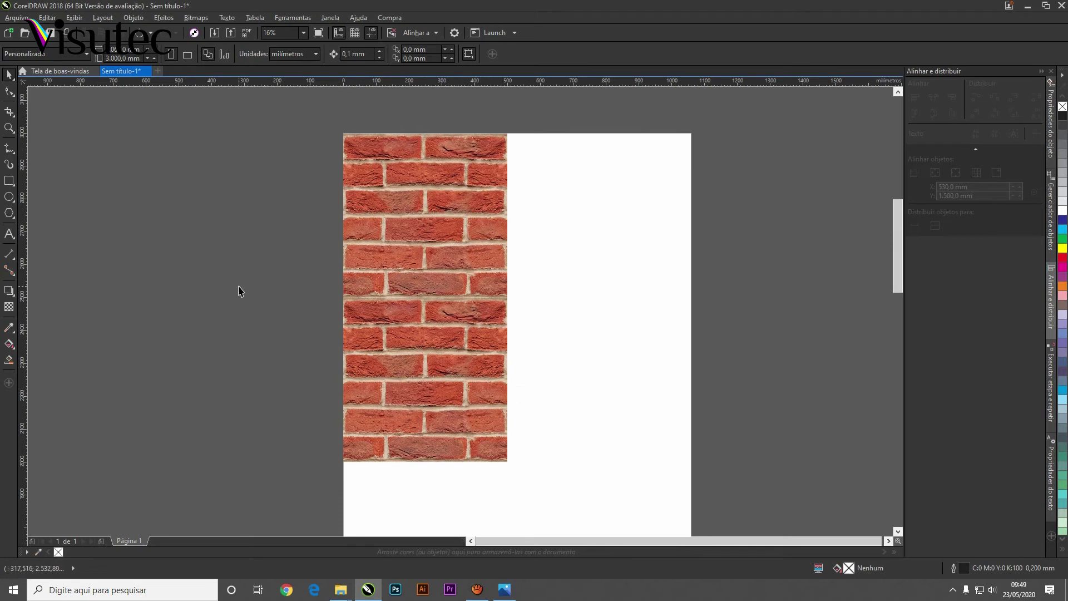
Duplicate the two stacked brick tiles and snap the copies against the originals' right edge
{"action": "left_click", "coordinate": [346, 215]}
{"action": "key", "text": "ctrl+d"}
{"action": "left_click_drag", "start_coordinate": [345, 216], "coordinate": [506, 225]}
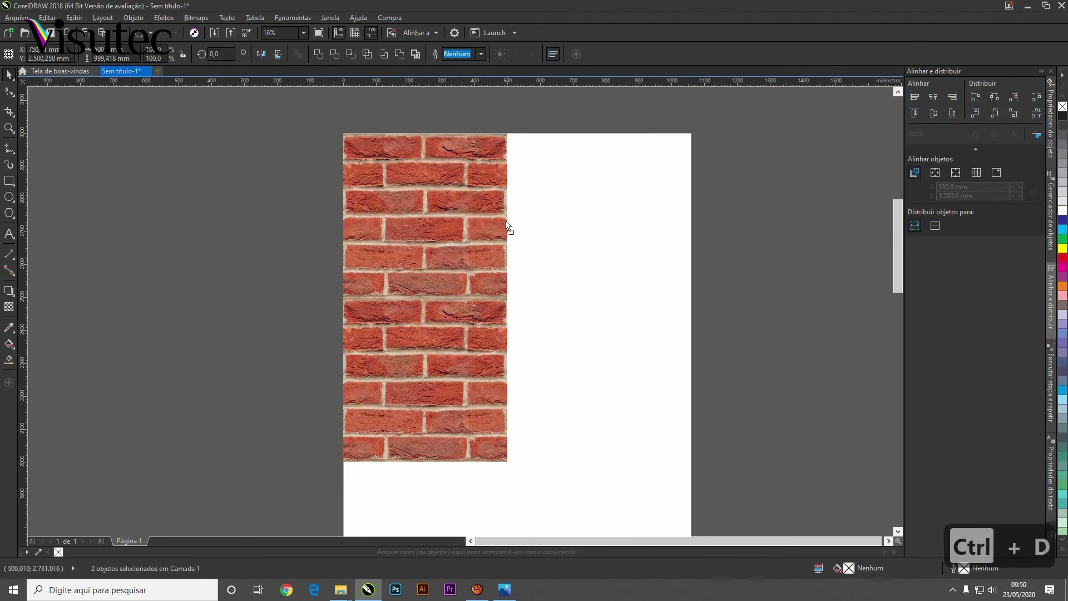
{"action": "scroll", "coordinate": [494, 177], "scroll_direction": "up", "scroll_amount": 5}
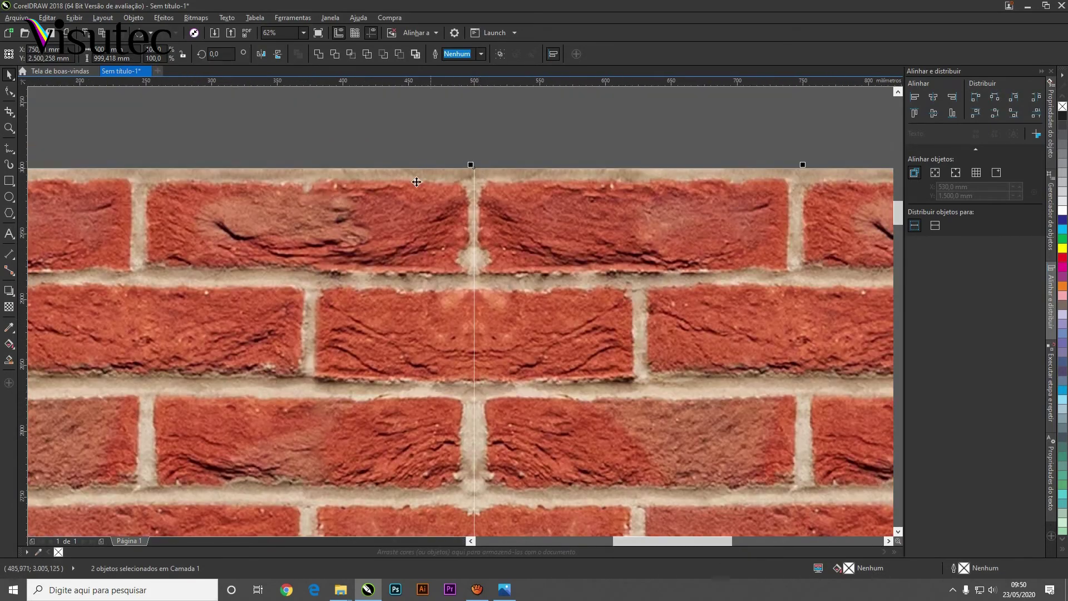
{"action": "scroll", "coordinate": [448, 159], "scroll_direction": "down", "scroll_amount": 5}
{"action": "scroll", "coordinate": [470, 254], "scroll_direction": "up", "scroll_amount": 5}
Nudge the right-hand pair of brick tiles toward the left pair so they slightly overlap at the vertical seam
{"action": "left_click", "coordinate": [470, 254]}
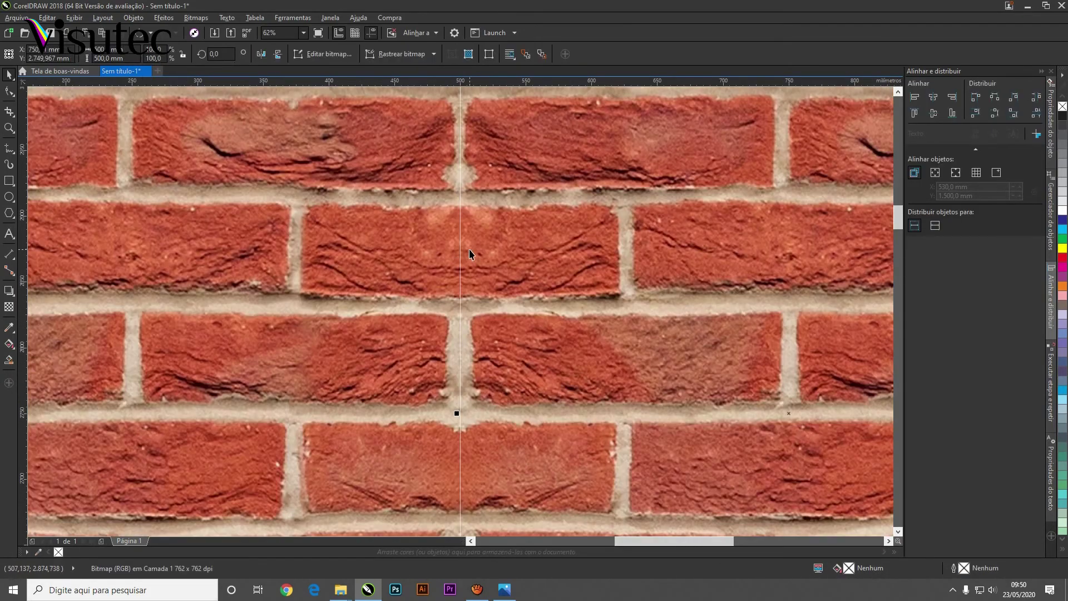
{"action": "scroll", "coordinate": [471, 255], "scroll_direction": "up", "scroll_amount": 5}
{"action": "scroll", "coordinate": [470, 253], "scroll_direction": "down", "scroll_amount": 5}
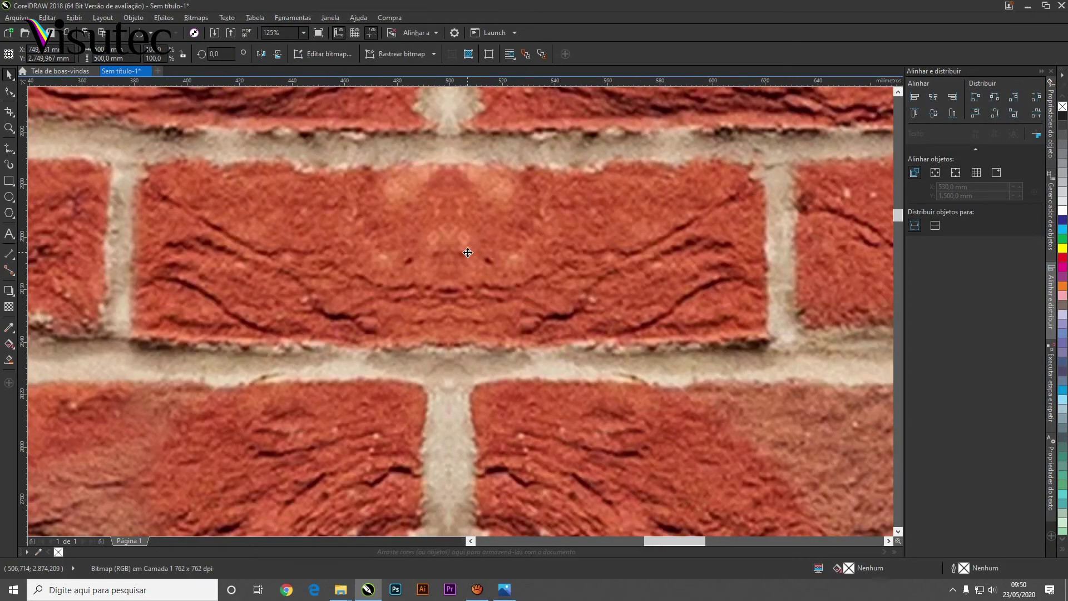
{"action": "key", "text": "ctrl+z"}
{"action": "scroll", "coordinate": [486, 244], "scroll_direction": "up", "scroll_amount": 3}
{"action": "scroll", "coordinate": [486, 244], "scroll_direction": "up", "scroll_amount": 2}
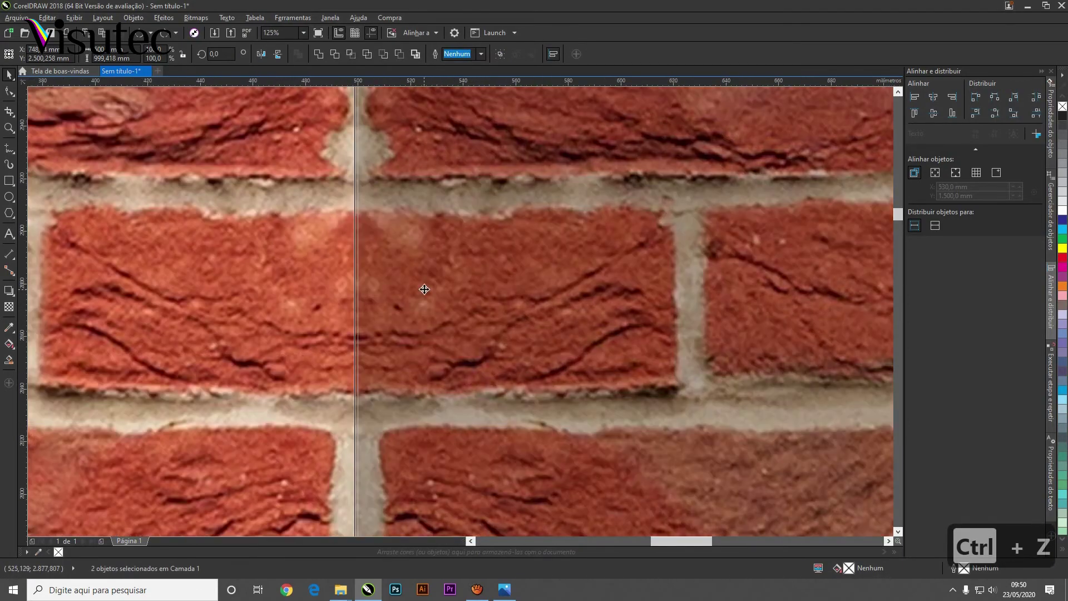
{"action": "scroll", "coordinate": [424, 289], "scroll_direction": "down", "scroll_amount": 2}
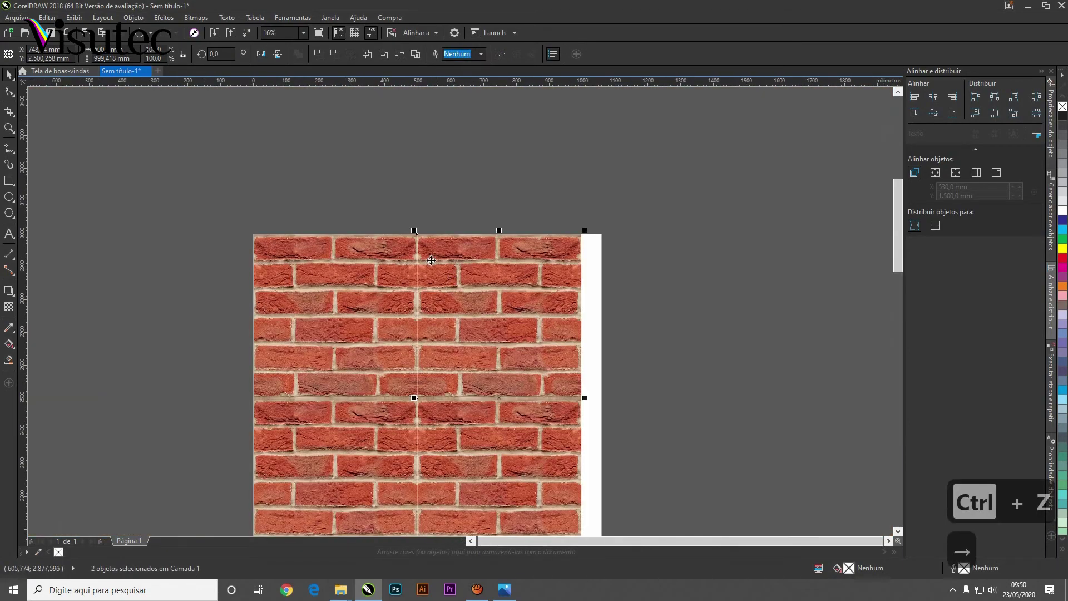
{"action": "left_click", "coordinate": [350, 191]}
{"action": "scroll", "coordinate": [390, 251], "scroll_direction": "up", "scroll_amount": 2}
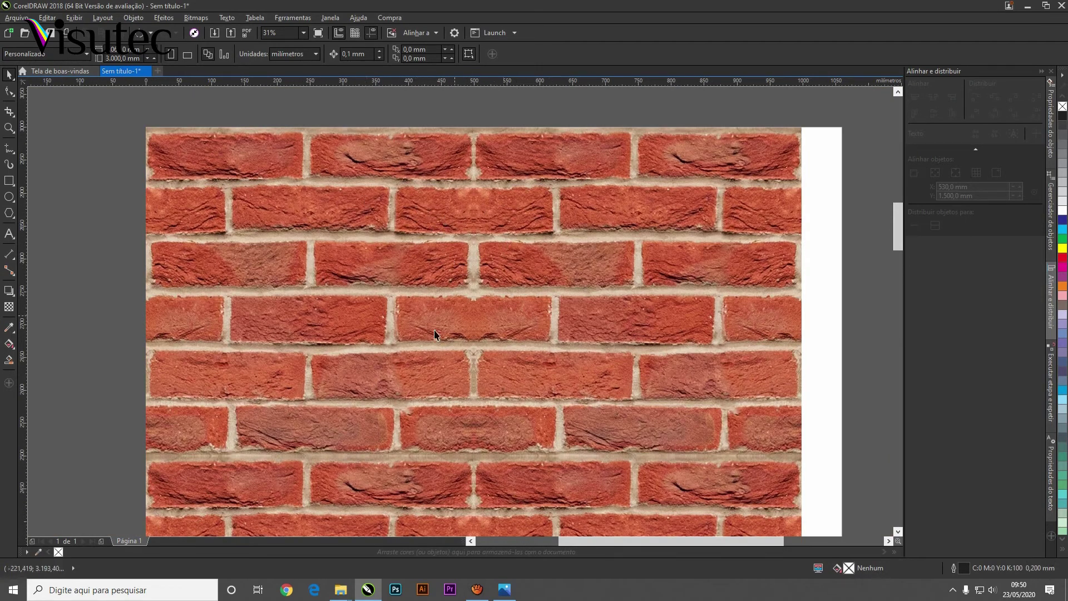
{"action": "scroll", "coordinate": [435, 335], "scroll_direction": "down", "scroll_amount": 1}
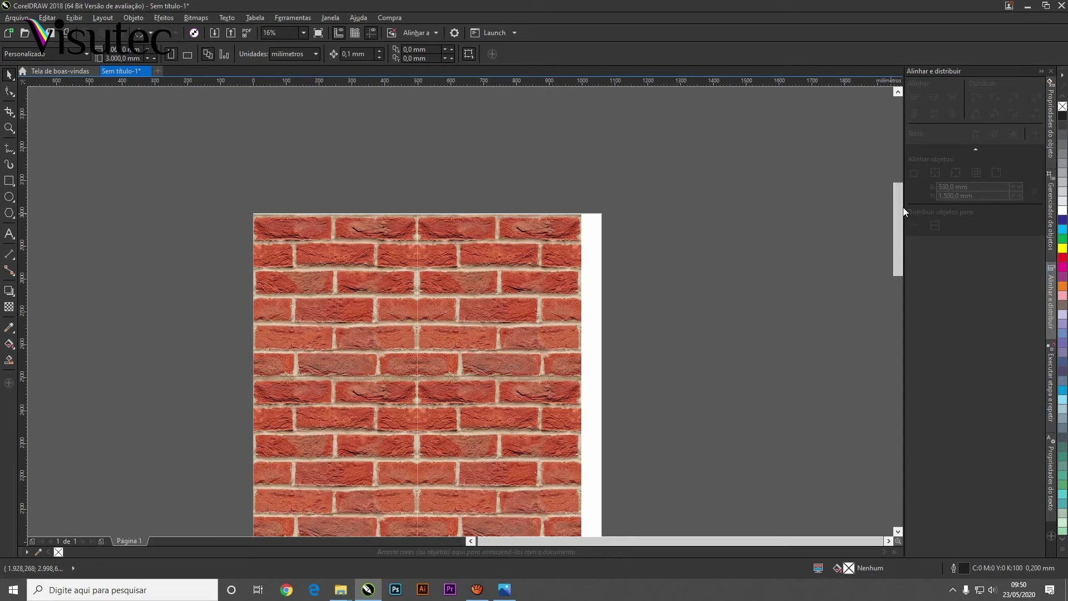
Duplicate the lower row of two brick tiles downward at 500 mm intervals until the page's full height is covered
{"action": "left_click_drag", "start_coordinate": [898, 208], "coordinate": [903, 241]}
{"action": "left_click", "coordinate": [470, 291]}
{"action": "scroll", "coordinate": [469, 291], "scroll_direction": "down", "scroll_amount": 1}
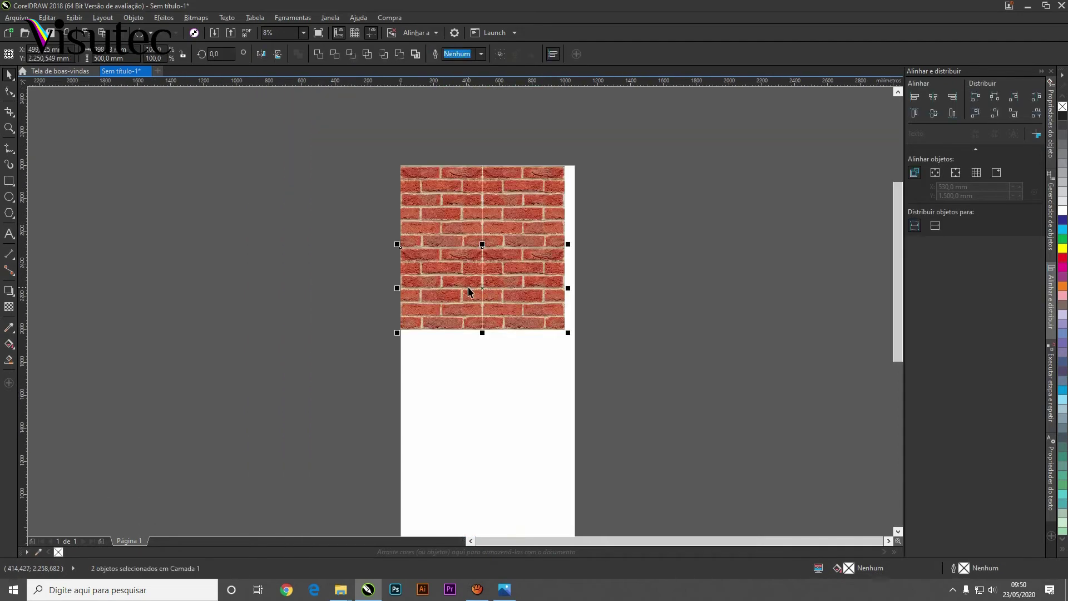
{"action": "left_click_drag", "start_coordinate": [460, 245], "coordinate": [459, 331]}
{"action": "key", "text": "ctrl+d"}
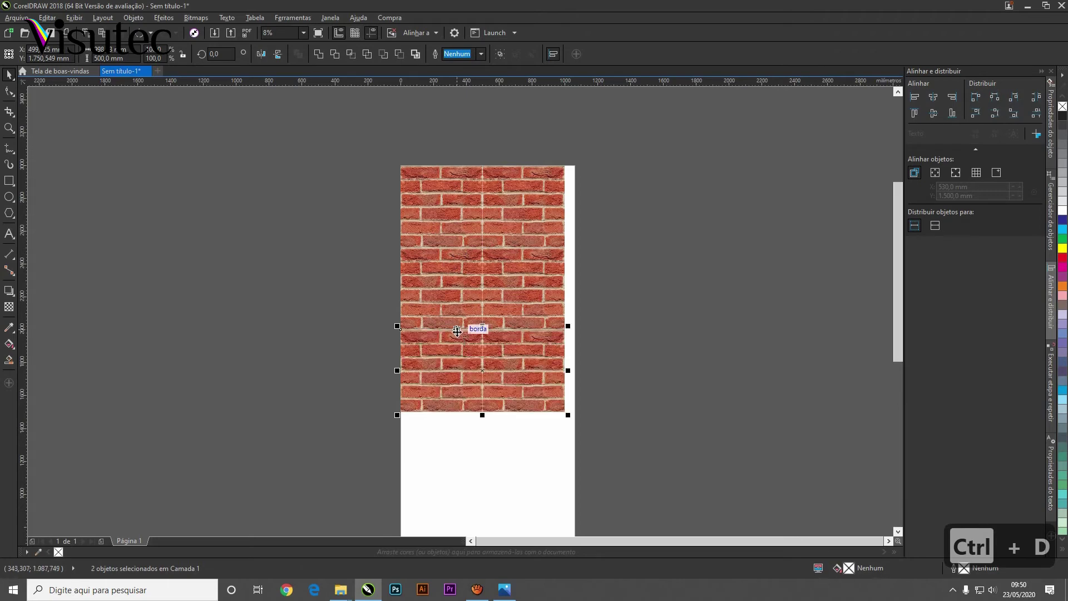
{"action": "key", "text": "ctrl+d"}
{"action": "key", "text": "ctrl+d"}
{"action": "scroll", "coordinate": [429, 315], "scroll_direction": "down", "scroll_amount": 2}
{"action": "key", "text": "Escape"}
{"action": "scroll", "coordinate": [472, 374], "scroll_direction": "down", "scroll_amount": 1}
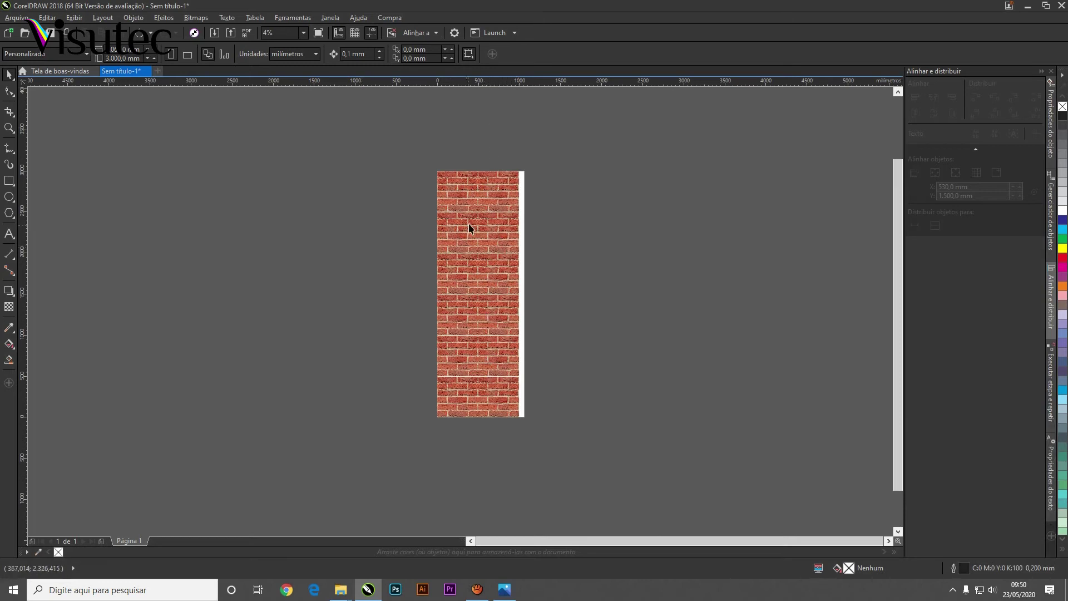
Delete all the repeated brick tiles, keeping only the original in the page's top-left corner
{"action": "left_click_drag", "start_coordinate": [468, 136], "coordinate": [579, 454]}
{"action": "key", "text": "Delete"}
{"action": "left_click_drag", "start_coordinate": [426, 196], "coordinate": [529, 462]}
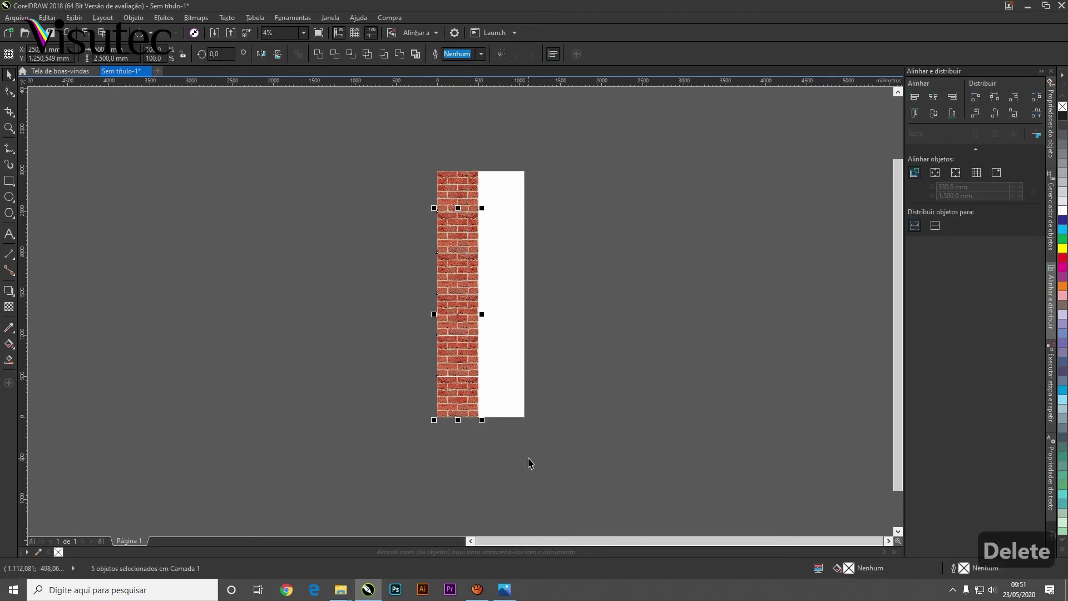
{"action": "key", "text": "Delete"}
{"action": "scroll", "coordinate": [493, 189], "scroll_direction": "up", "scroll_amount": 4}
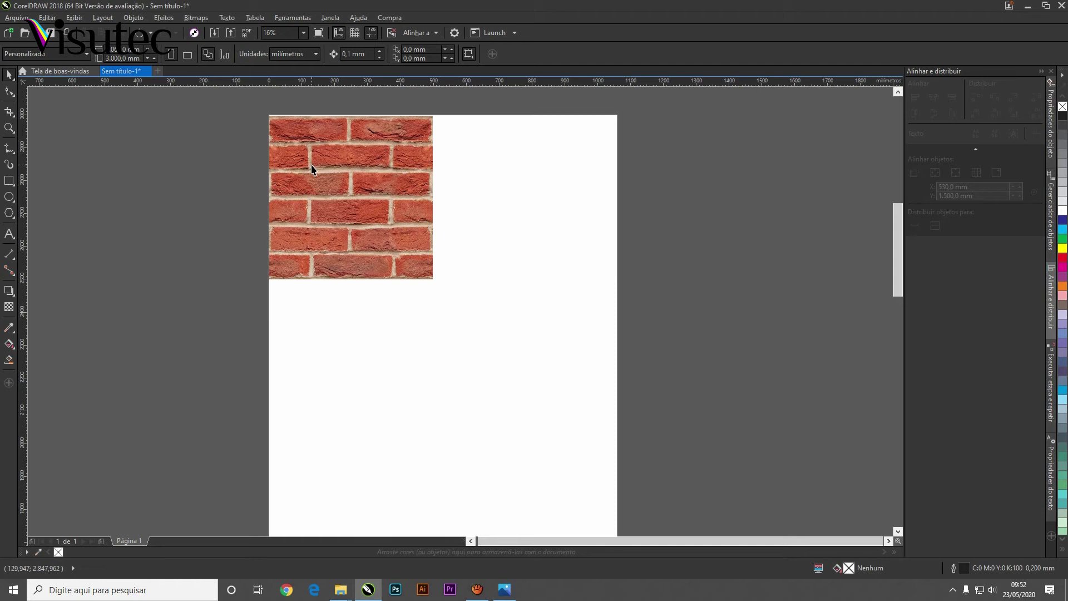
Draw a guide rectangle 10 mm wide and 500 mm high along the inside of the brick tile's right edge
{"action": "left_click", "coordinate": [312, 170]}
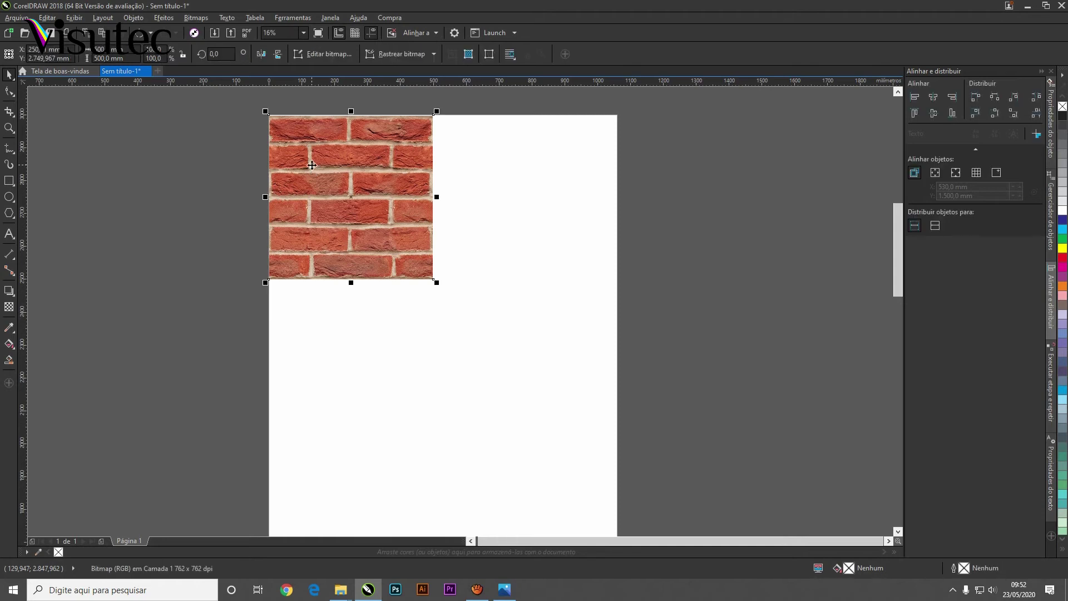
{"action": "left_click", "coordinate": [79, 167]}
{"action": "left_click", "coordinate": [9, 180]}
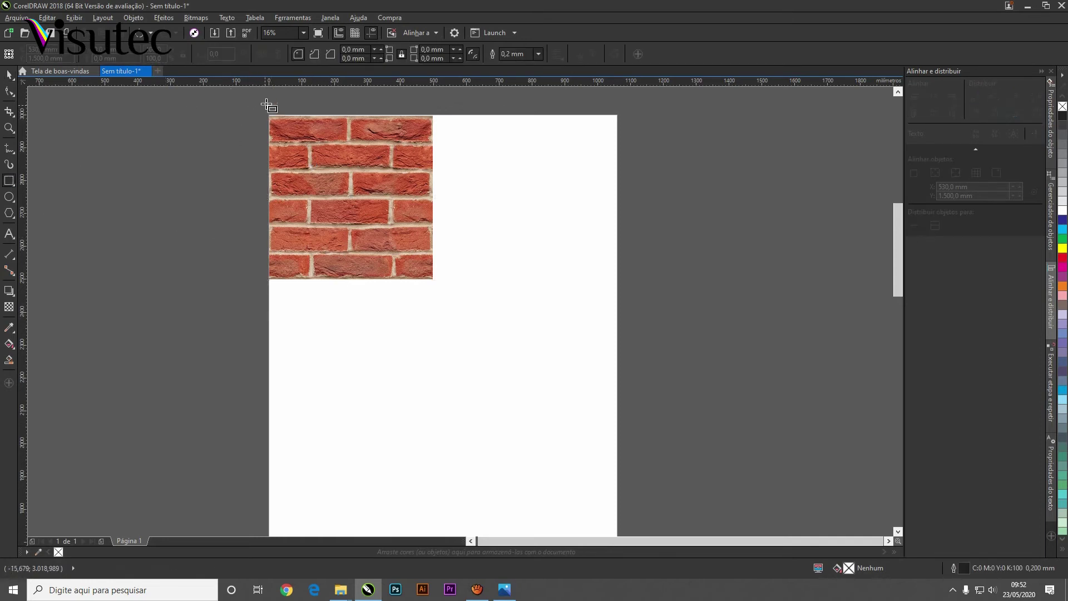
{"action": "scroll", "coordinate": [443, 122], "scroll_direction": "up", "scroll_amount": 2}
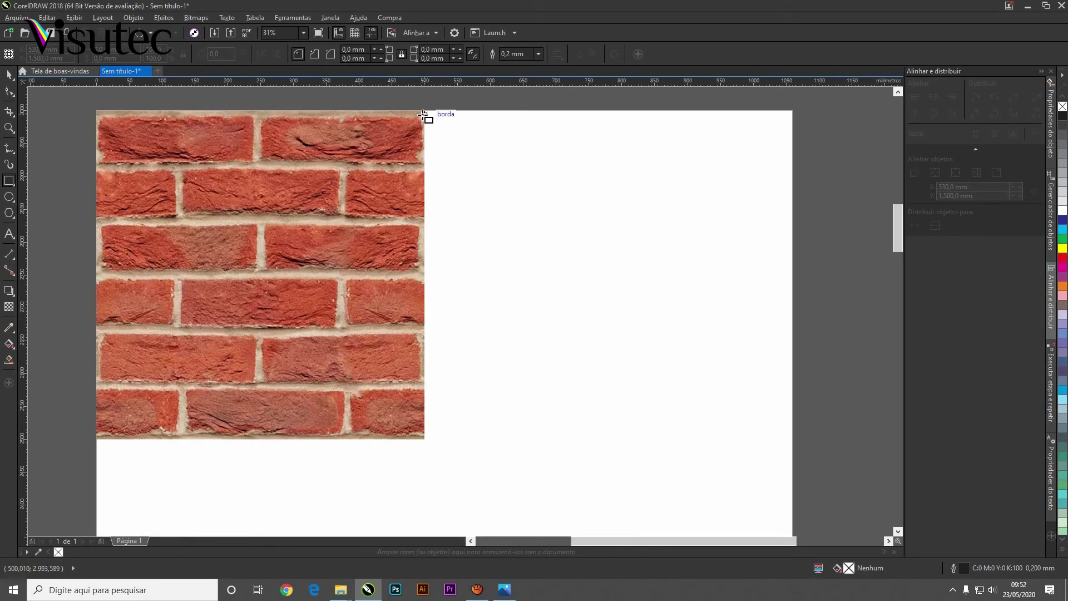
{"action": "left_click_drag", "start_coordinate": [424, 111], "coordinate": [414, 439]}
{"action": "key", "text": "Tab"}
{"action": "type", "text": "10"}
{"action": "key", "text": "Return"}
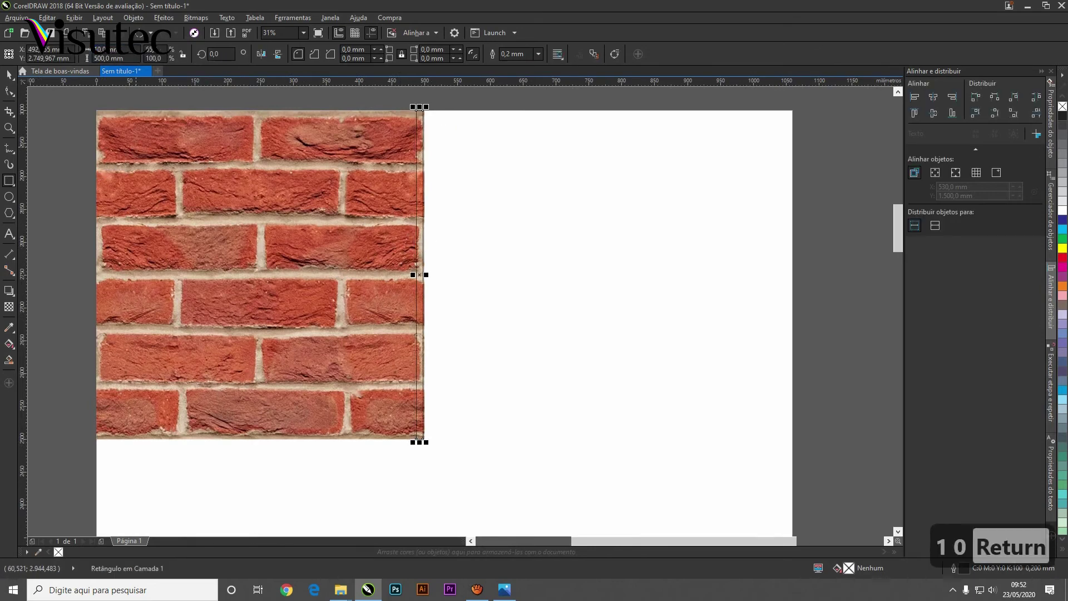
{"action": "key", "text": "space"}
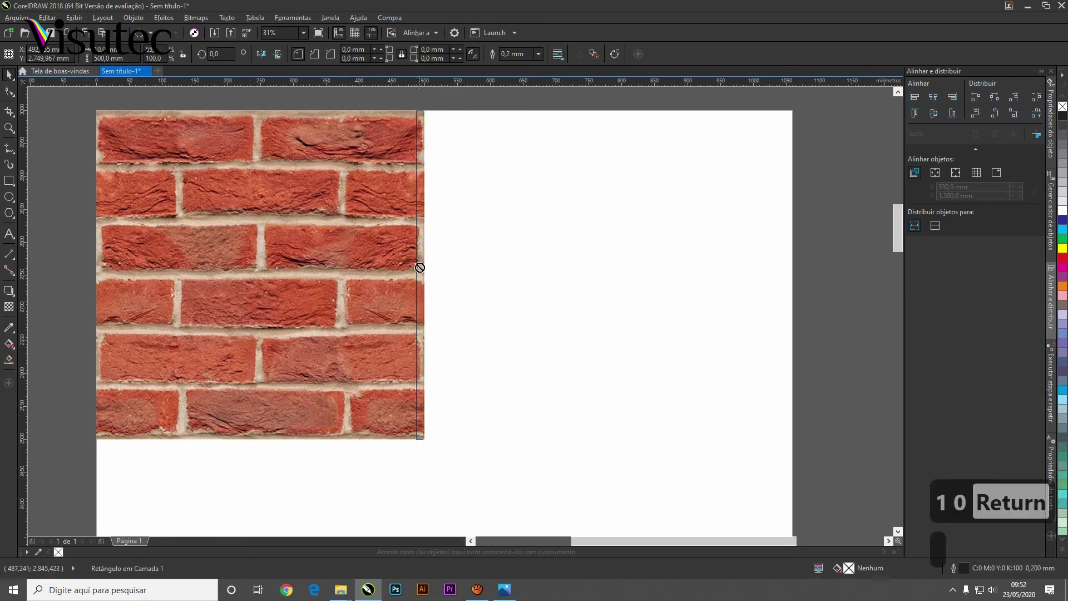
Move the 10 mm guide rectangle so that it sits just outside the brick tile's right edge
{"action": "left_click_drag", "start_coordinate": [418, 209], "coordinate": [385, 222]}
{"action": "scroll", "coordinate": [432, 208], "scroll_direction": "up", "scroll_amount": 5}
{"action": "scroll", "coordinate": [385, 222], "scroll_direction": "down", "scroll_amount": 5}
{"action": "key", "text": "Escape"}
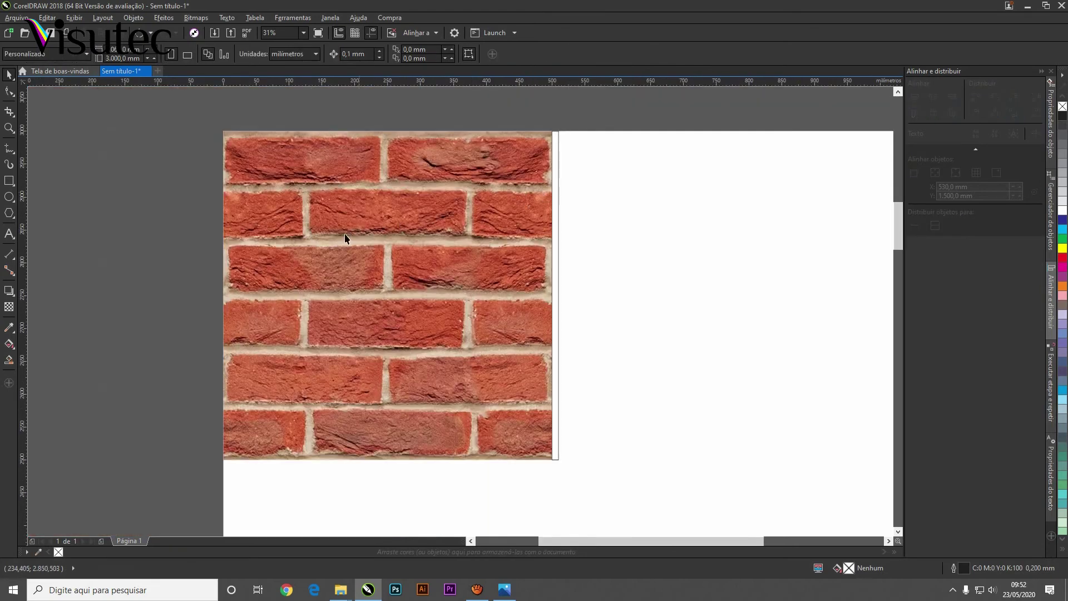
Duplicate the brick tile and snap the copy against the original's right edge, over the guide rectangle
{"action": "left_click", "coordinate": [284, 236]}
{"action": "key", "text": "ctrl+d"}
{"action": "left_click_drag", "start_coordinate": [258, 232], "coordinate": [551, 238]}
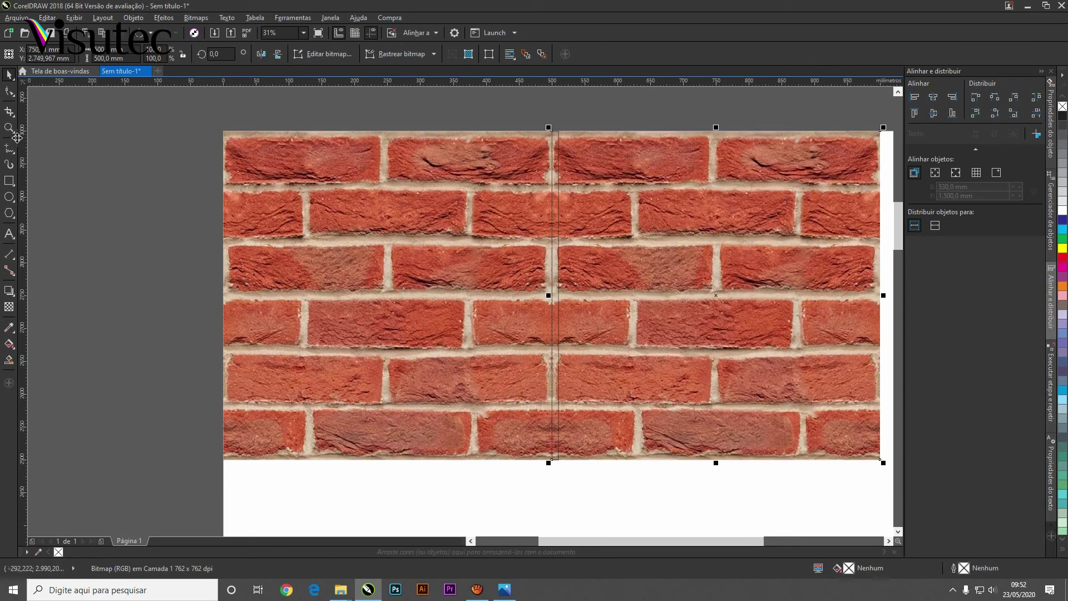
Crop the duplicated tile with the Shape tool to a 10 mm strip by moving its right-hand nodes to the guide rectangle's edge
{"action": "scroll", "coordinate": [236, 156], "scroll_direction": "down", "scroll_amount": 2}
{"action": "scroll", "coordinate": [454, 193], "scroll_direction": "up", "scroll_amount": 1}
{"action": "scroll", "coordinate": [515, 200], "scroll_direction": "down", "scroll_amount": 1}
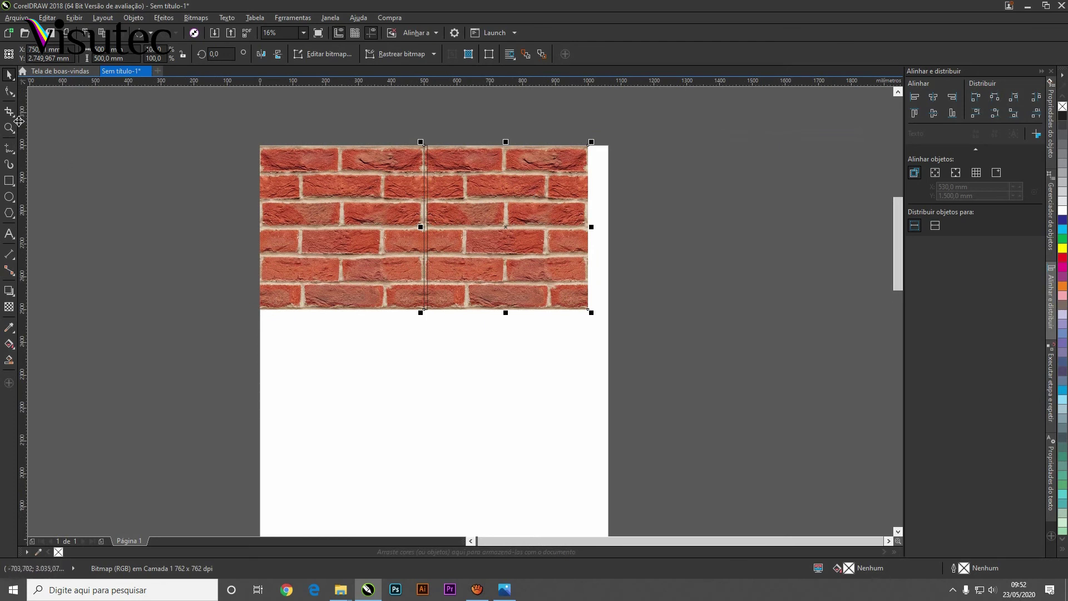
{"action": "left_click", "coordinate": [9, 91]}
{"action": "left_click_drag", "start_coordinate": [536, 131], "coordinate": [592, 342]}
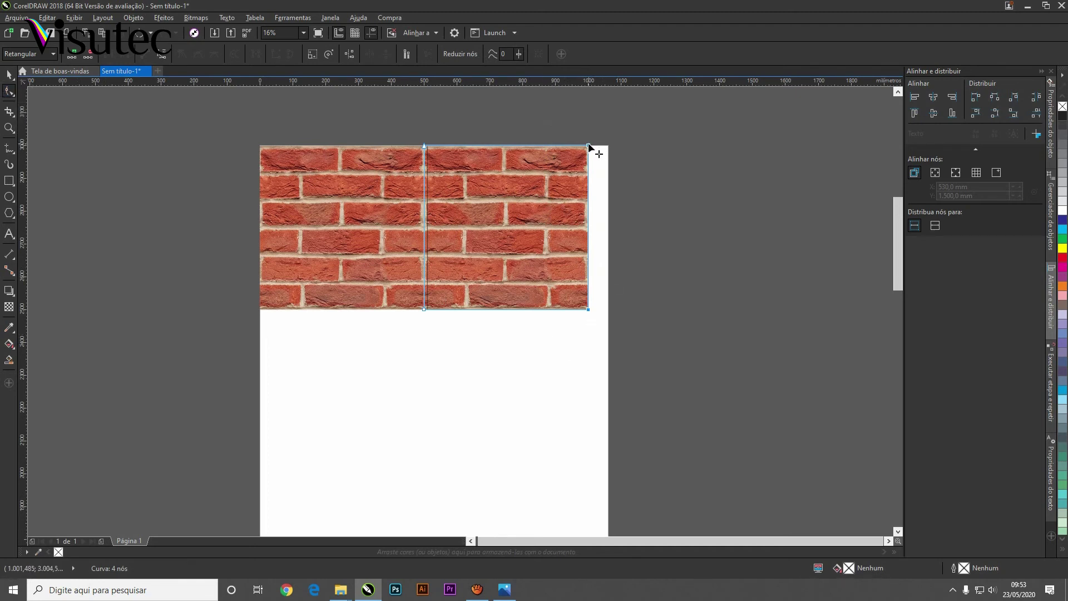
{"action": "left_click_drag", "start_coordinate": [588, 146], "coordinate": [430, 158]}
{"action": "scroll", "coordinate": [502, 225], "scroll_direction": "up", "scroll_amount": 2}
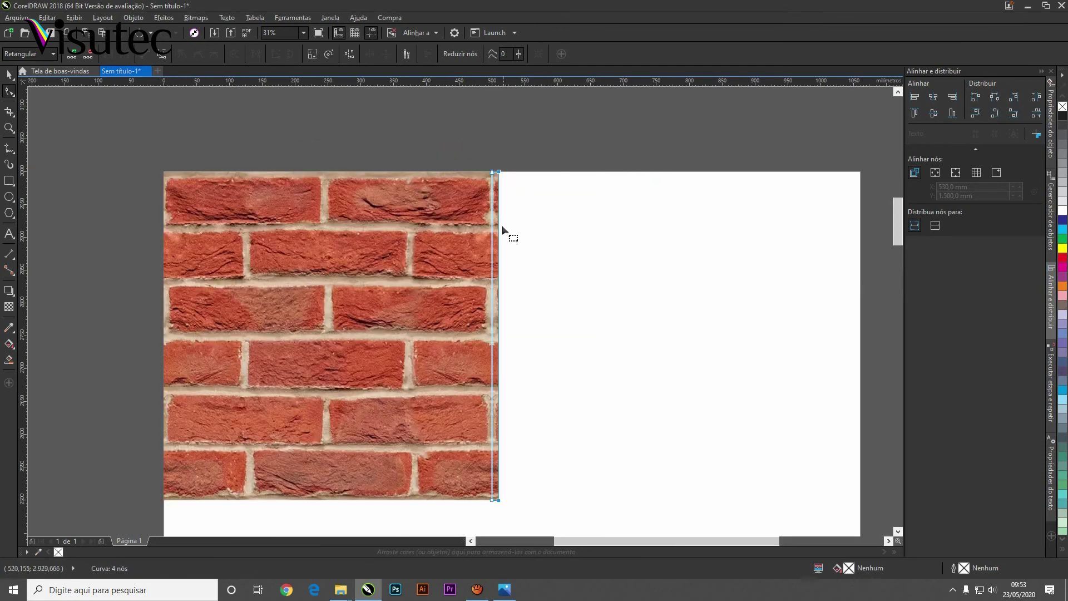
Delete the 10 mm guide rectangle and shift the cropped brick strip slightly so it overlaps the tile's edge
{"action": "key", "text": "space"}
{"action": "left_click", "coordinate": [449, 143]}
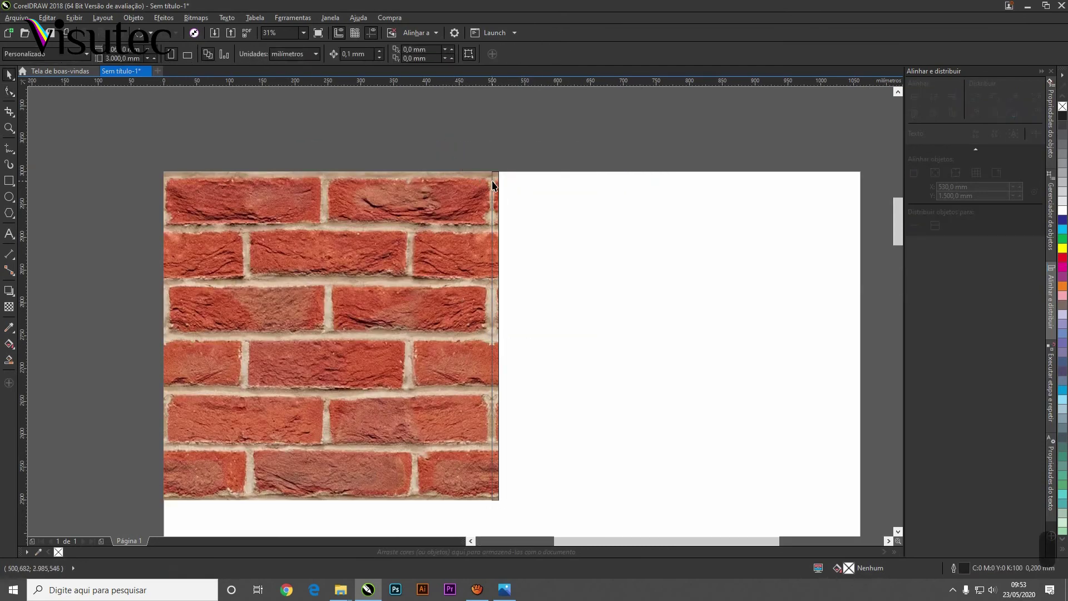
{"action": "left_click", "coordinate": [493, 186]}
{"action": "key", "text": "Delete"}
{"action": "scroll", "coordinate": [499, 317], "scroll_direction": "up", "scroll_amount": 3}
{"action": "scroll", "coordinate": [499, 318], "scroll_direction": "down", "scroll_amount": 3}
{"action": "left_click", "coordinate": [495, 333]}
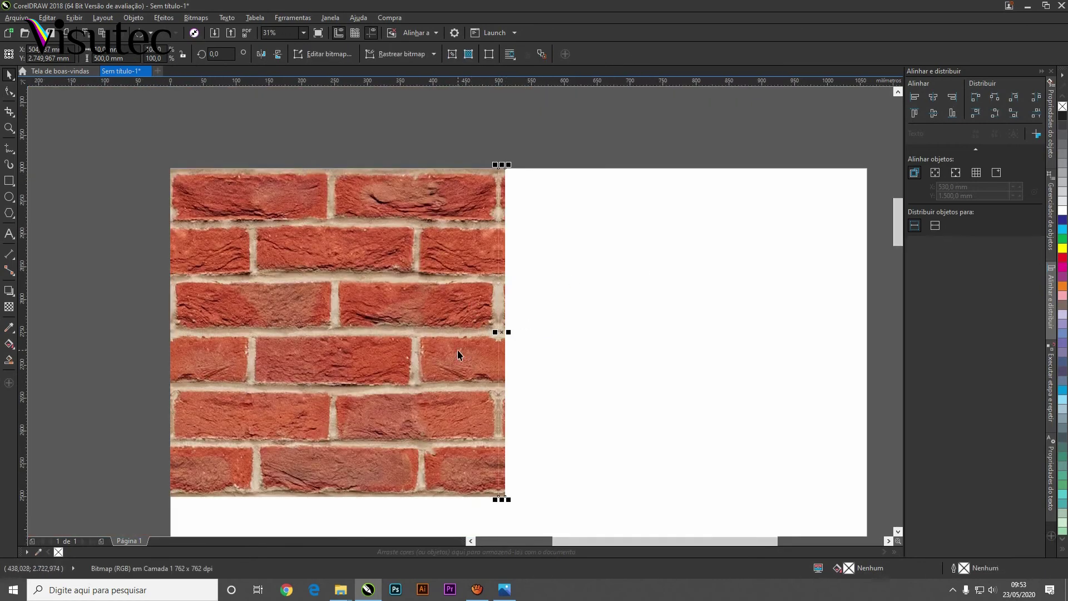
Try placing a duplicate of the tile and its strip over the 10 mm overlap, and delete that duplicate
{"action": "scroll", "coordinate": [548, 370], "scroll_direction": "down", "scroll_amount": 2}
{"action": "left_click_drag", "start_coordinate": [306, 242], "coordinate": [519, 445]}
{"action": "scroll", "coordinate": [418, 326], "scroll_direction": "up", "scroll_amount": 2}
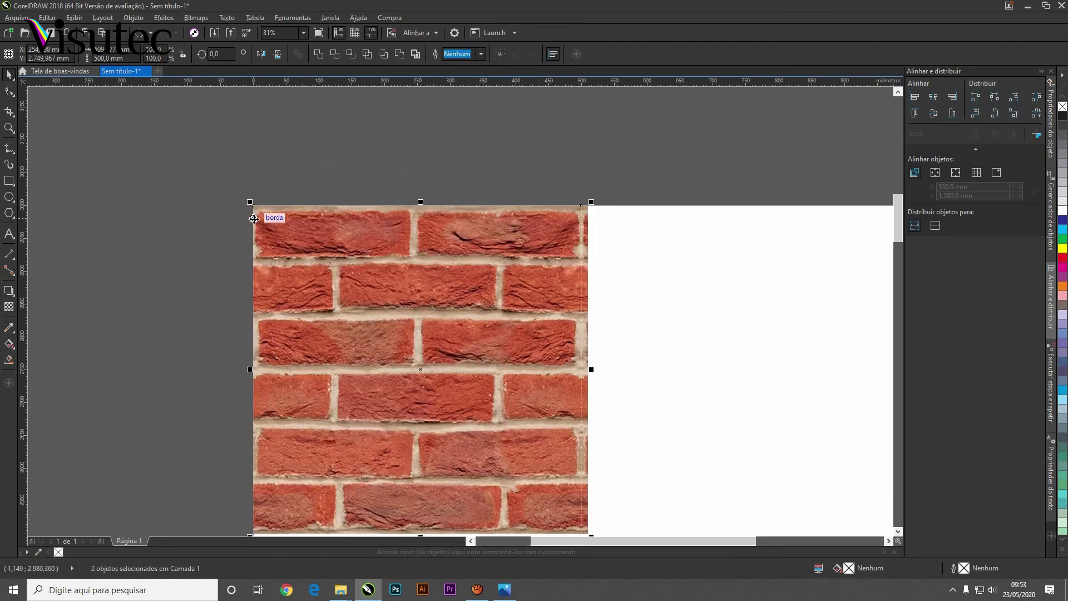
{"action": "key", "text": "ctrl+d"}
{"action": "left_click_drag", "start_coordinate": [255, 221], "coordinate": [583, 217]}
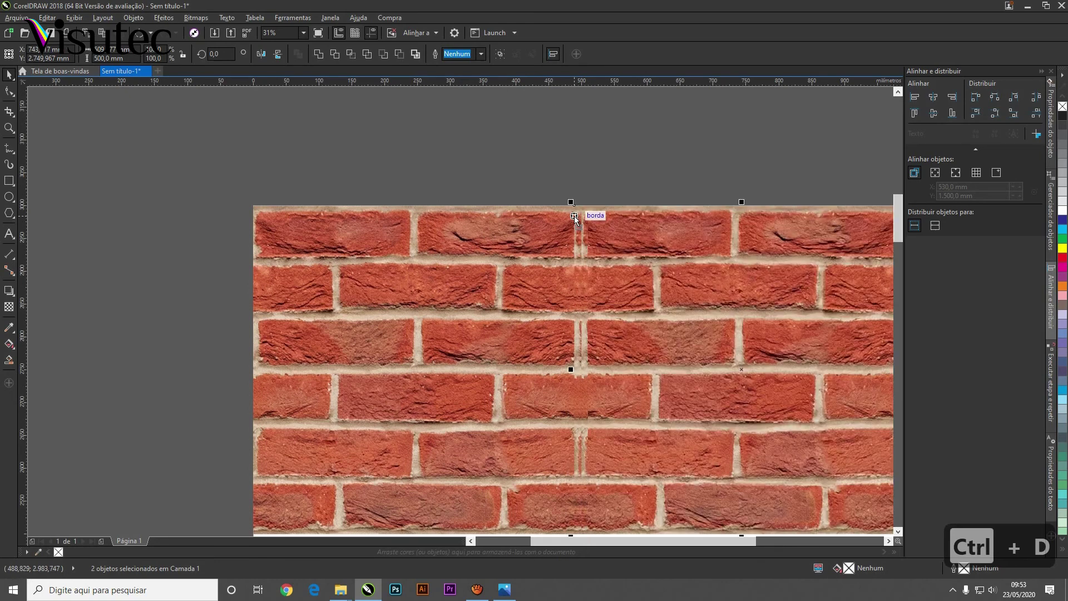
{"action": "key", "text": "Delete"}
{"action": "scroll", "coordinate": [319, 194], "scroll_direction": "down", "scroll_amount": 3}
Group the brick tile with its 10 mm strip and snap a duplicate of the group directly below the original
{"action": "left_click_drag", "start_coordinate": [266, 182], "coordinate": [513, 413]}
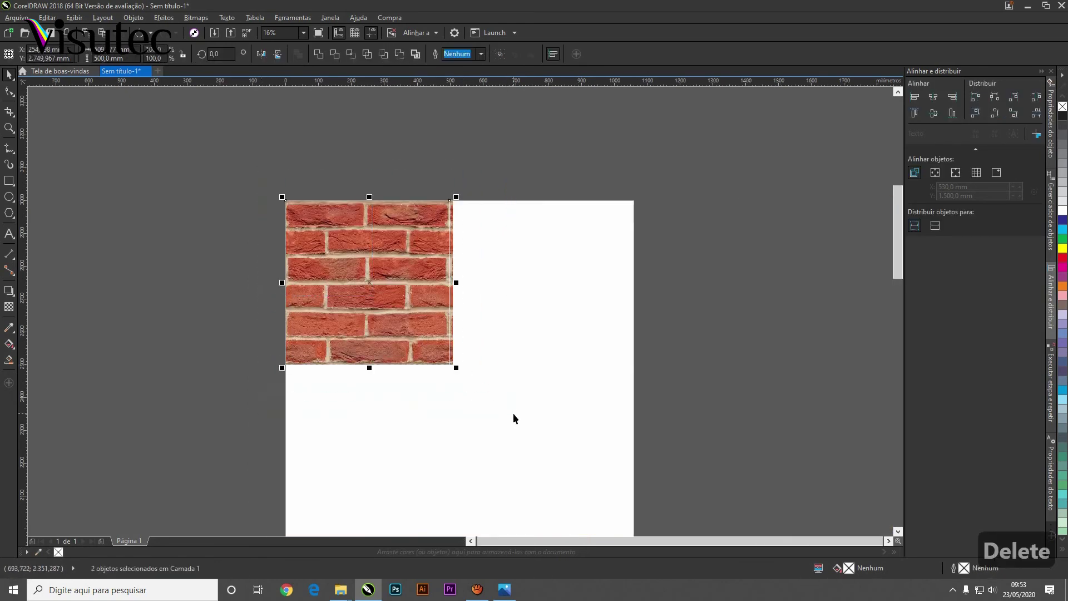
{"action": "key", "text": "ctrl+g"}
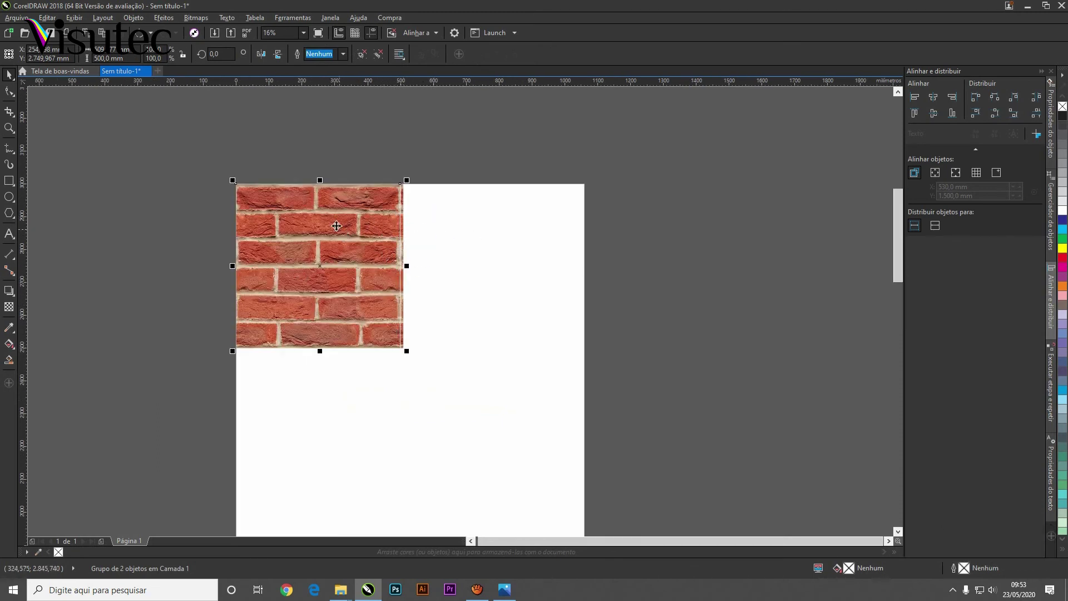
{"action": "key", "text": "ctrl+d"}
{"action": "left_click_drag", "start_coordinate": [365, 182], "coordinate": [351, 352]}
Repeat the offset duplication down the page until a column of six brick tiles fills the 3000 mm height
{"action": "key", "text": "ctrl+d"}
{"action": "scroll", "coordinate": [350, 352], "scroll_direction": "down", "scroll_amount": 2}
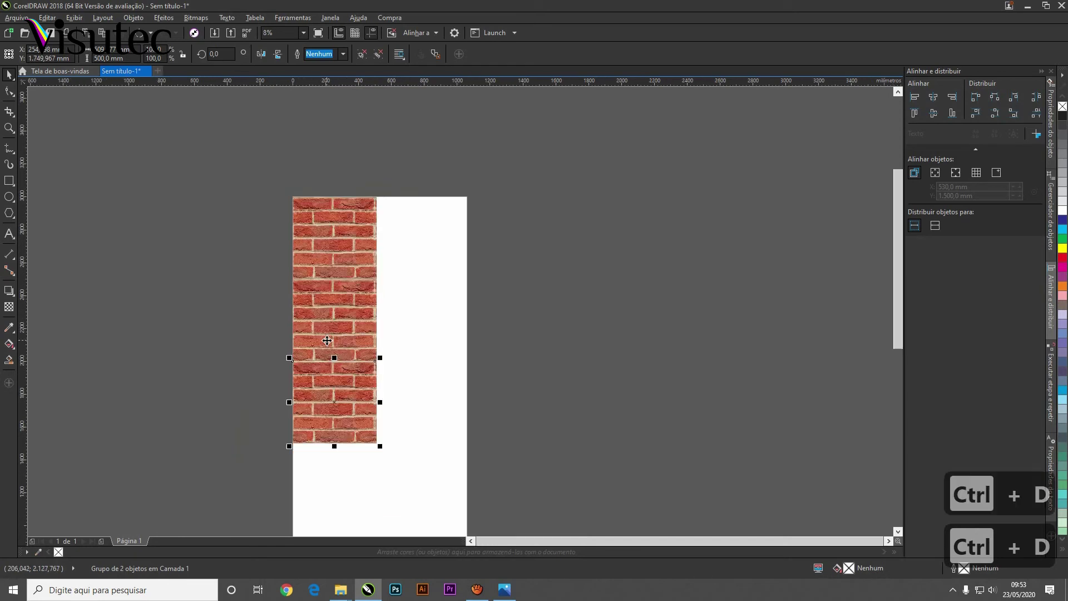
{"action": "key", "text": "ctrl+d"}
{"action": "scroll", "coordinate": [327, 334], "scroll_direction": "down", "scroll_amount": 3}
{"action": "key", "text": "ctrl+d"}
{"action": "scroll", "coordinate": [323, 316], "scroll_direction": "down", "scroll_amount": 1}
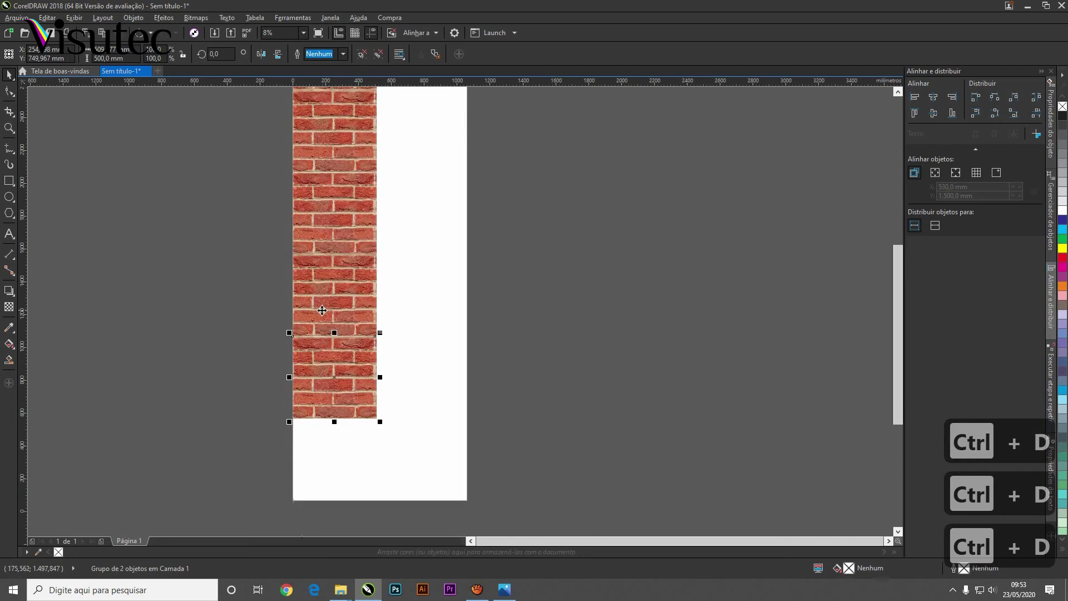
{"action": "key", "text": "ctrl+d"}
{"action": "scroll", "coordinate": [318, 312], "scroll_direction": "down", "scroll_amount": 1}
{"action": "scroll", "coordinate": [354, 460], "scroll_direction": "up", "scroll_amount": 3}
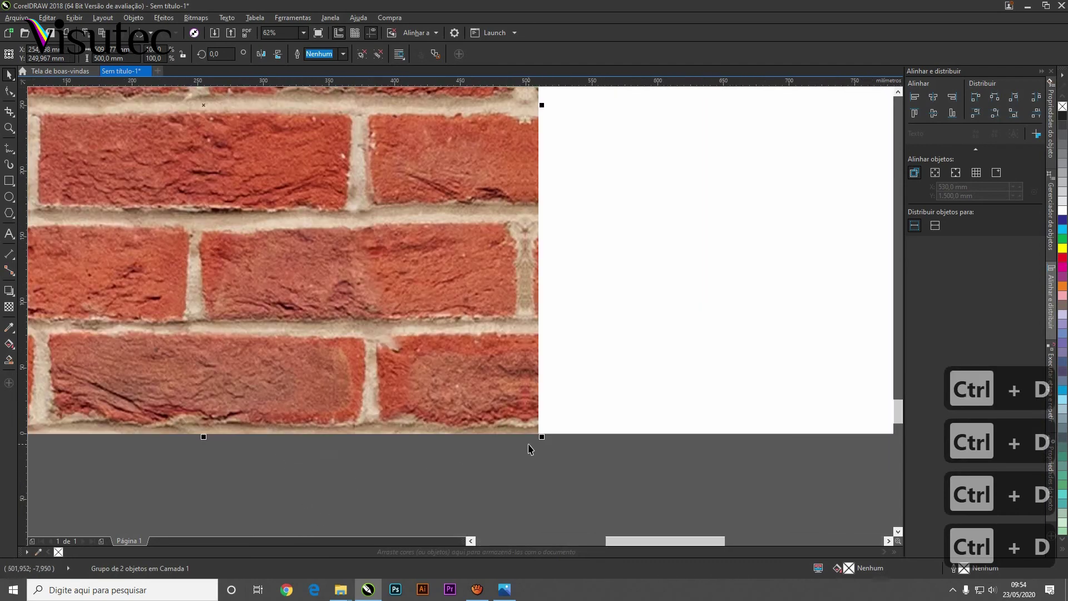
{"action": "scroll", "coordinate": [530, 447], "scroll_direction": "down", "scroll_amount": 2}
{"action": "scroll", "coordinate": [399, 448], "scroll_direction": "down", "scroll_amount": 2}
Group the six-tile brick column and place a duplicate of it beside the original's right edge
{"action": "left_click", "coordinate": [363, 294]}
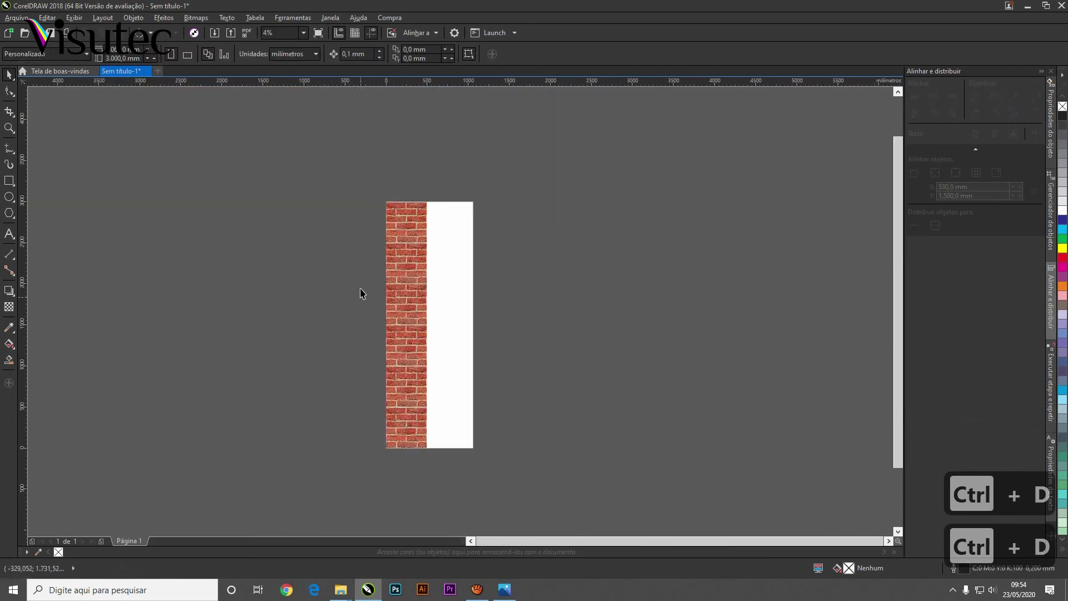
{"action": "left_click_drag", "start_coordinate": [354, 186], "coordinate": [446, 462]}
{"action": "key", "text": "ctrl+g"}
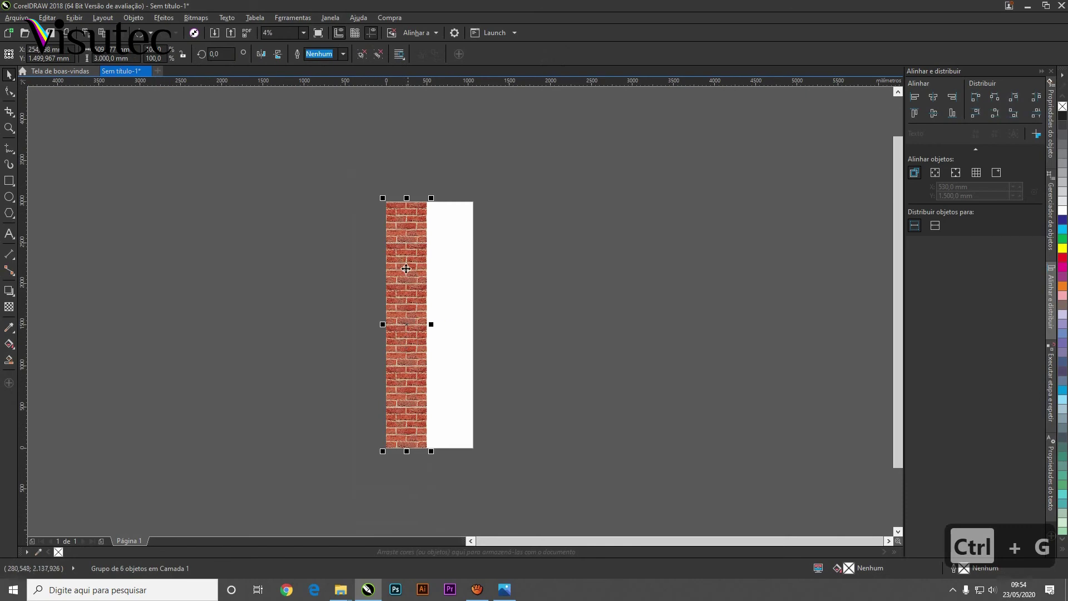
{"action": "key", "text": "ctrl+d"}
{"action": "scroll", "coordinate": [385, 218], "scroll_direction": "up", "scroll_amount": 1}
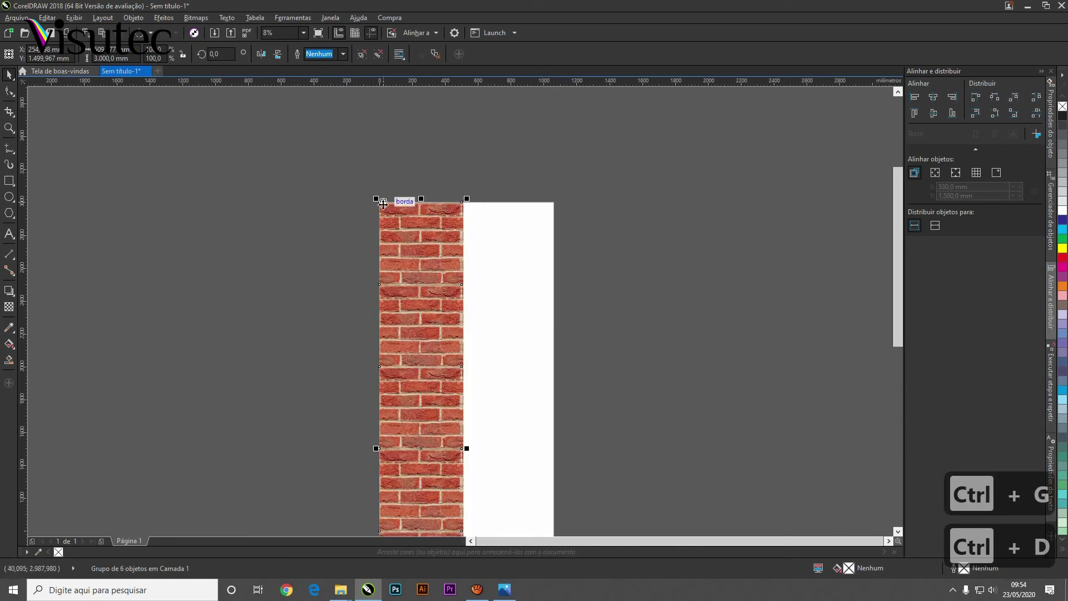
{"action": "left_click_drag", "start_coordinate": [384, 202], "coordinate": [327, 225]}
Nudge the duplicated brick column left in small increments to close the gap against the first column
{"action": "scroll", "coordinate": [468, 217], "scroll_direction": "up", "scroll_amount": 8}
{"action": "scroll", "coordinate": [318, 229], "scroll_direction": "up", "scroll_amount": 2}
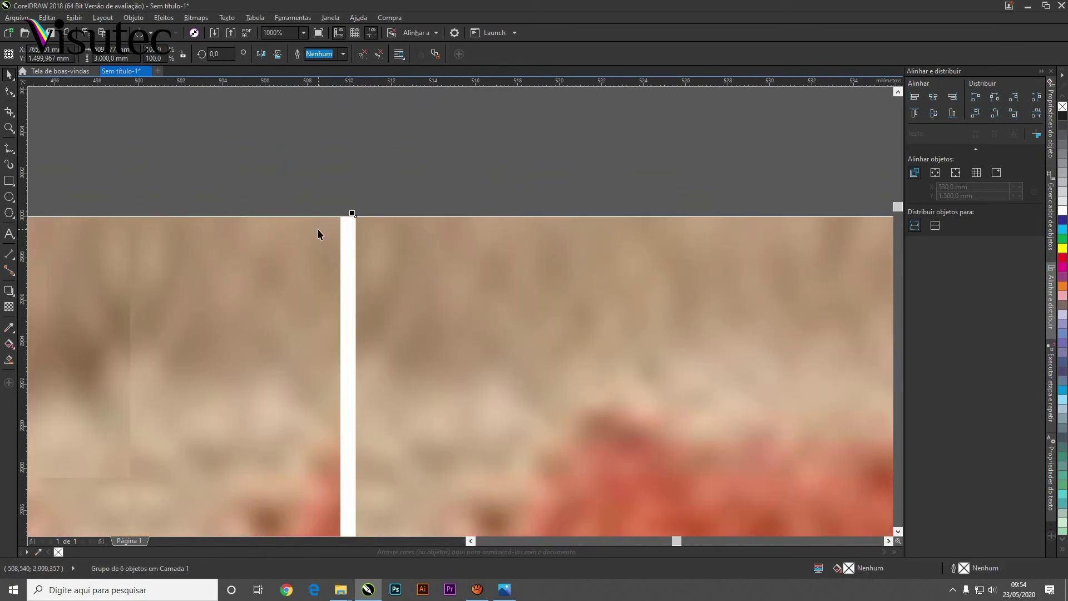
{"action": "key", "text": "Left"}
{"action": "key", "text": "Left"}
{"action": "key", "text": "Left"}
{"action": "key", "text": "Left"}
{"action": "key", "text": "Left"}
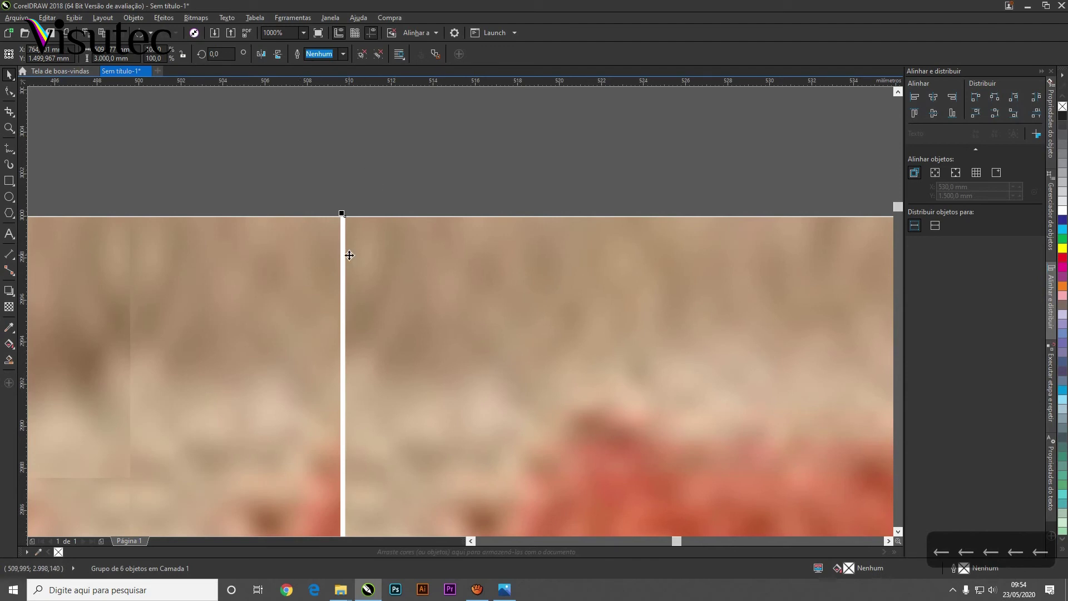
{"action": "key", "text": "Left"}
Examine the seam between the two brick columns and how they cover the wallpaper page
{"action": "scroll", "coordinate": [502, 190], "scroll_direction": "down", "scroll_amount": 5}
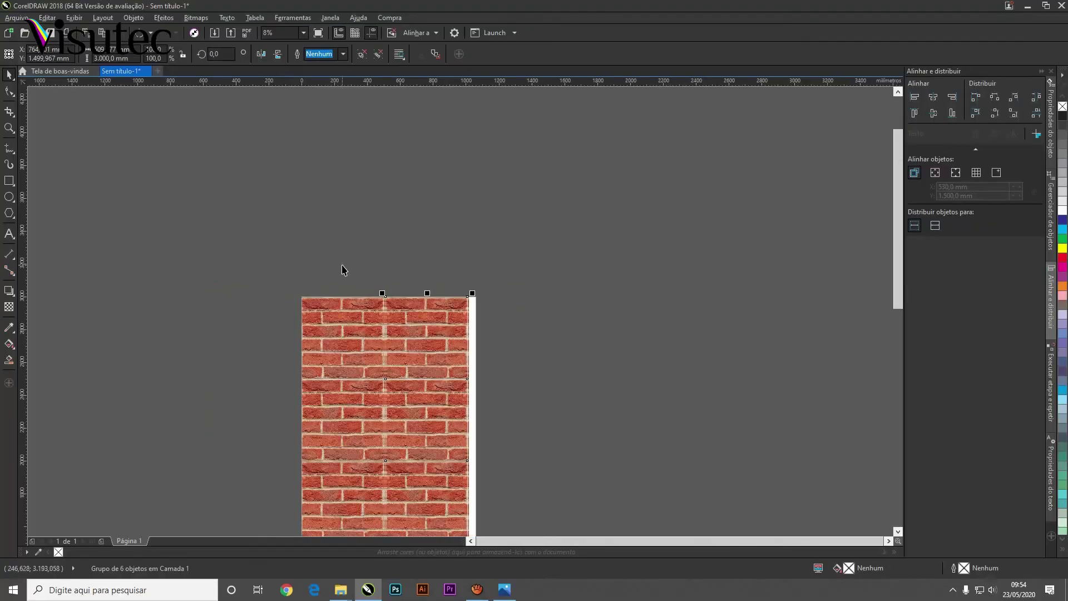
{"action": "scroll", "coordinate": [345, 271], "scroll_direction": "down", "scroll_amount": 3}
{"action": "scroll", "coordinate": [345, 271], "scroll_direction": "down", "scroll_amount": 1}
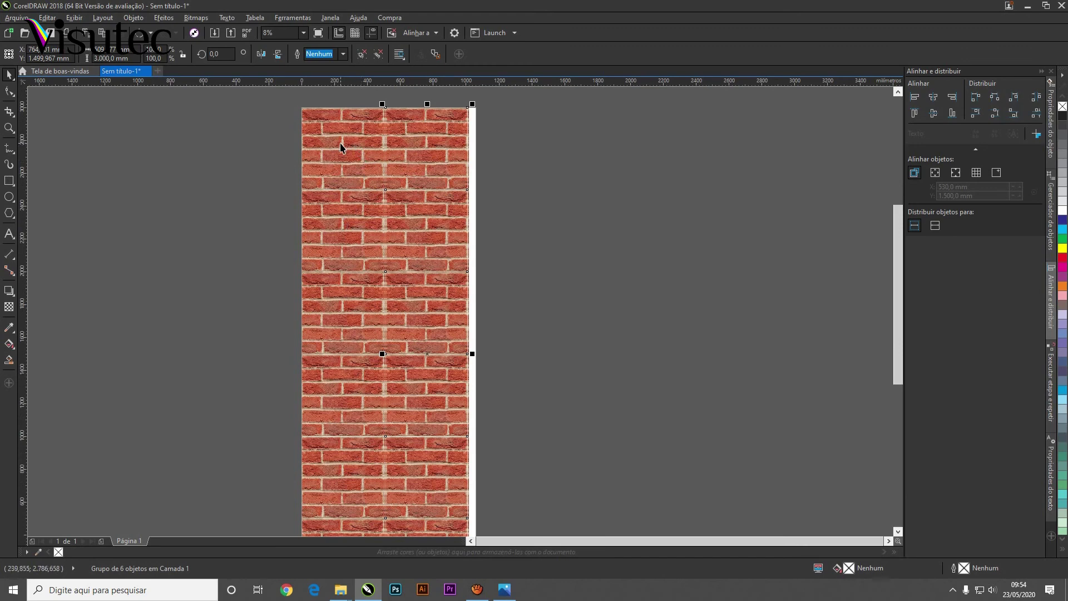
{"action": "scroll", "coordinate": [334, 262], "scroll_direction": "down", "scroll_amount": 3}
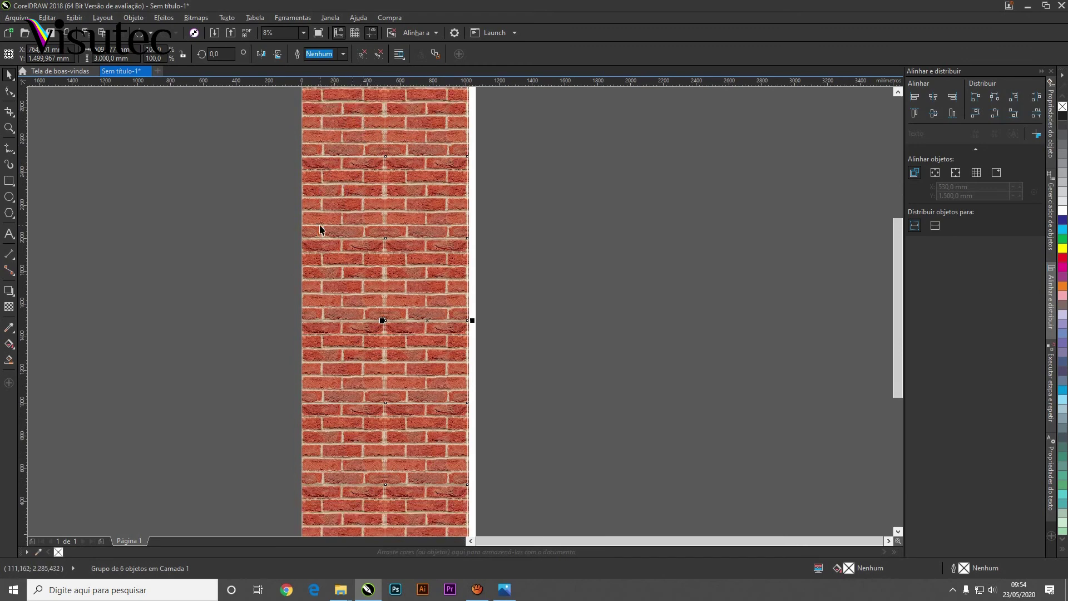
{"action": "key", "text": "Escape"}
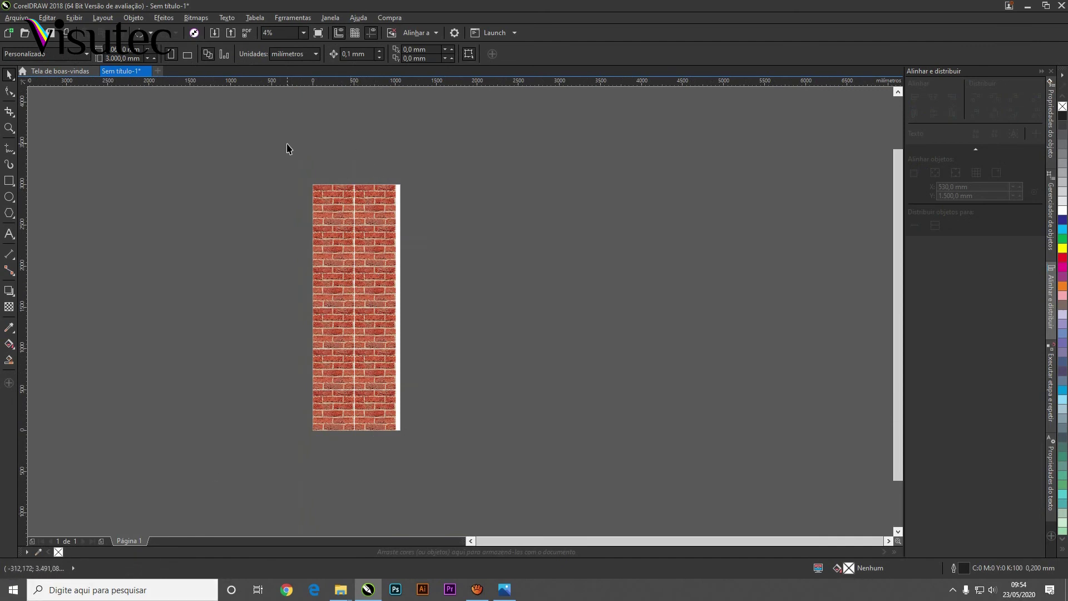
{"action": "left_click_drag", "start_coordinate": [283, 154], "coordinate": [454, 526]}
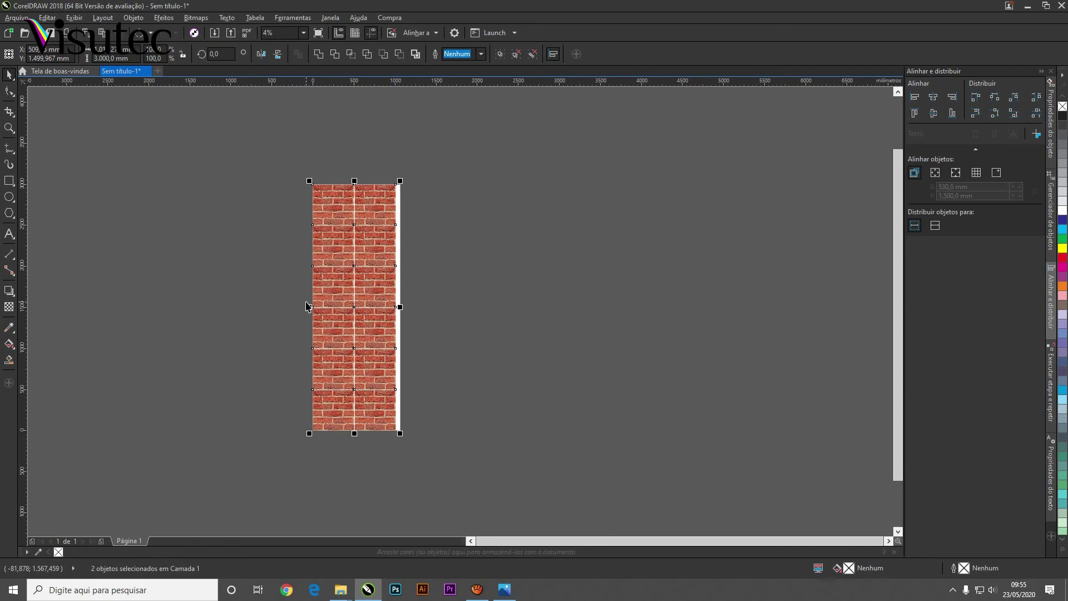
{"action": "scroll", "coordinate": [307, 306], "scroll_direction": "up", "scroll_amount": 3}
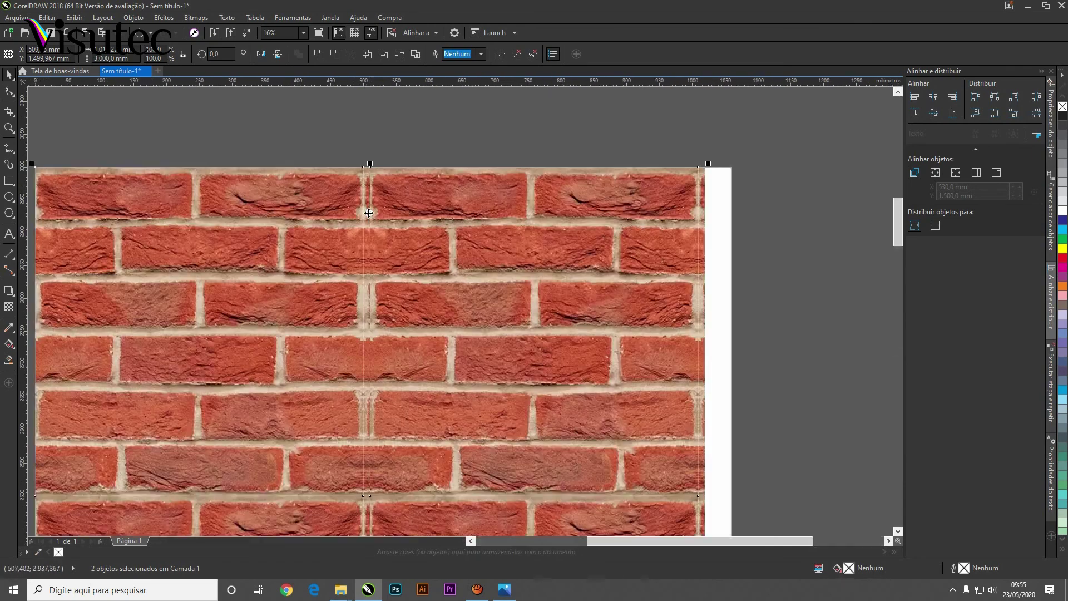
{"action": "scroll", "coordinate": [350, 251], "scroll_direction": "down", "scroll_amount": 3}
{"action": "scroll", "coordinate": [349, 254], "scroll_direction": "down", "scroll_amount": 2}
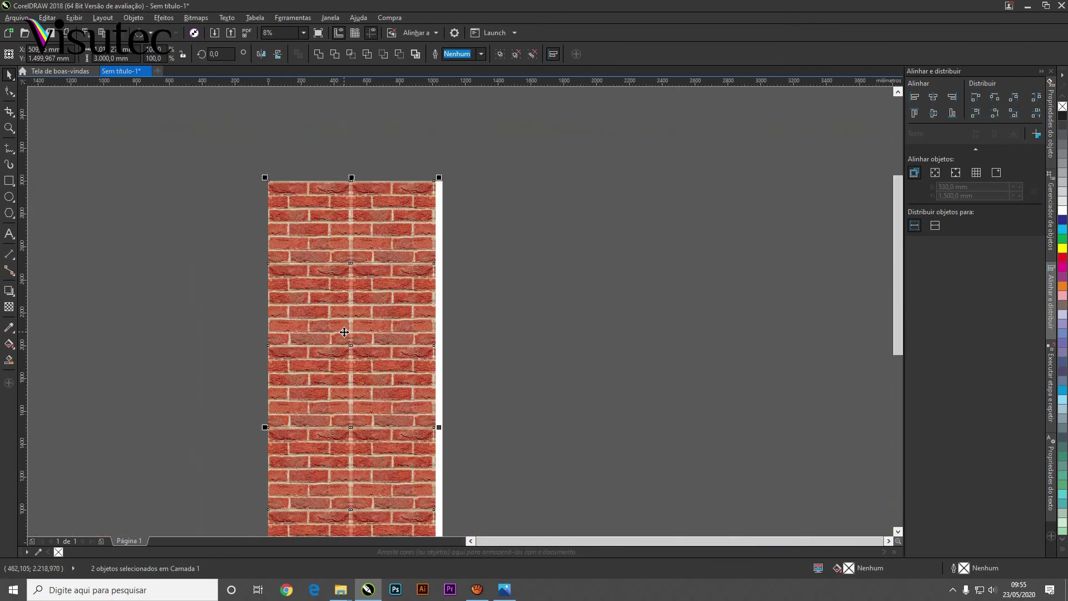
{"action": "left_click", "coordinate": [227, 284]}
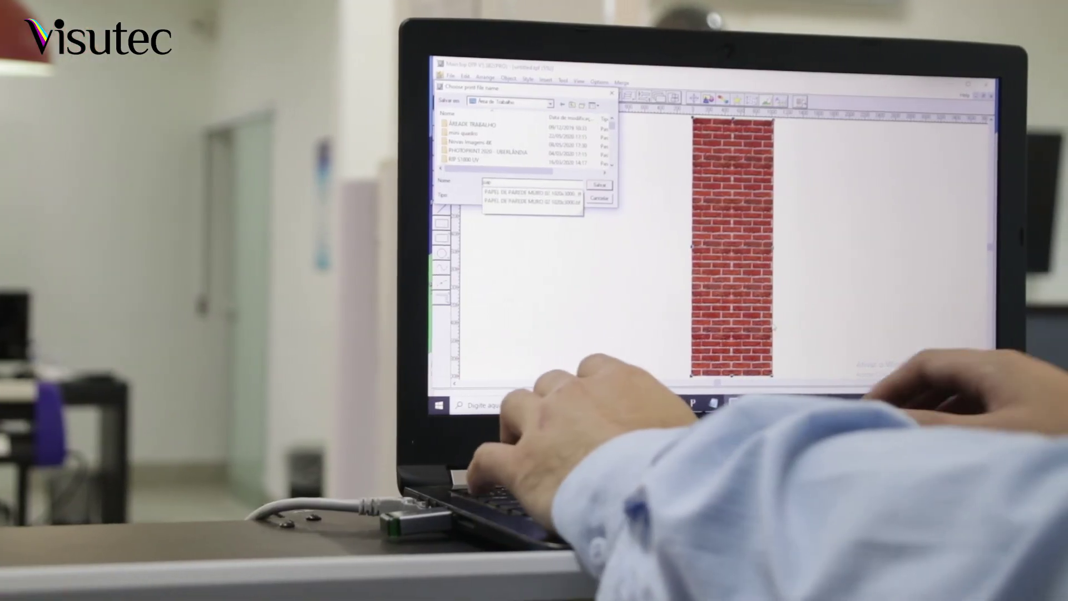
{"action": "key", "text": "Down"}
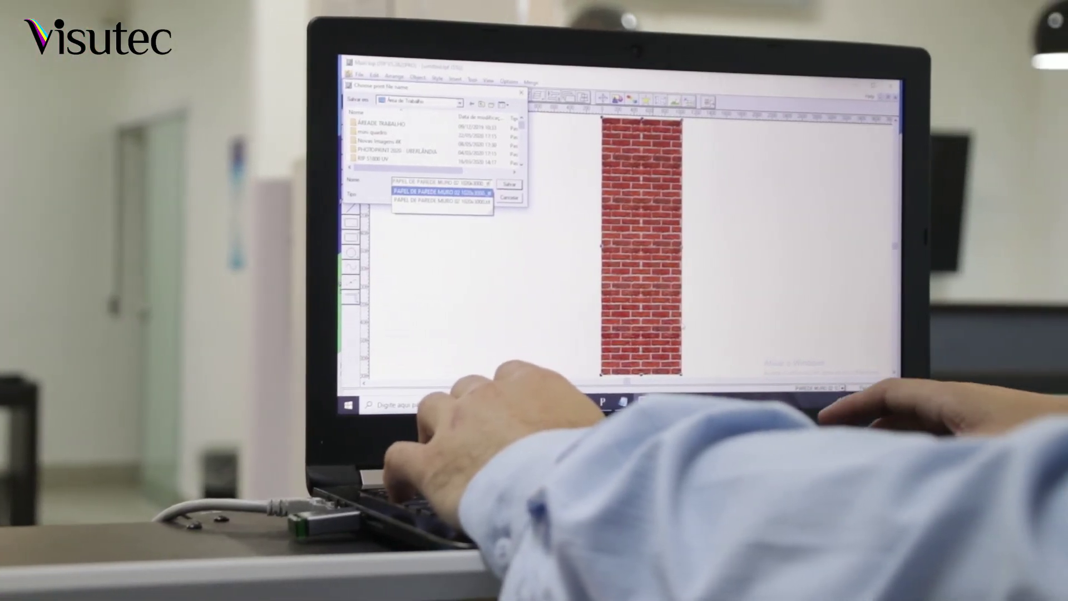
{"action": "key", "text": "Return"}
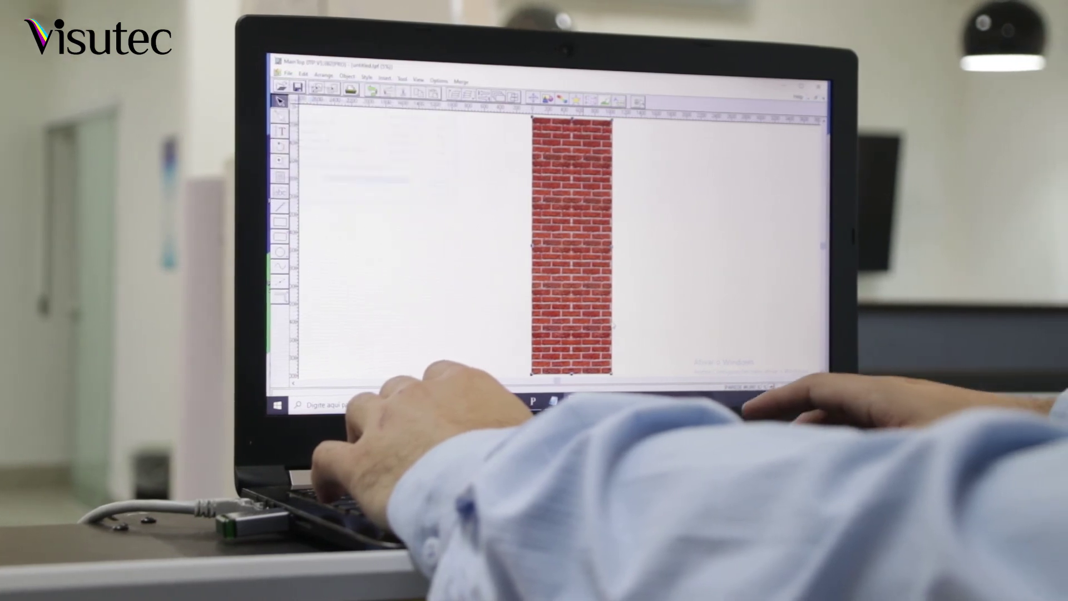